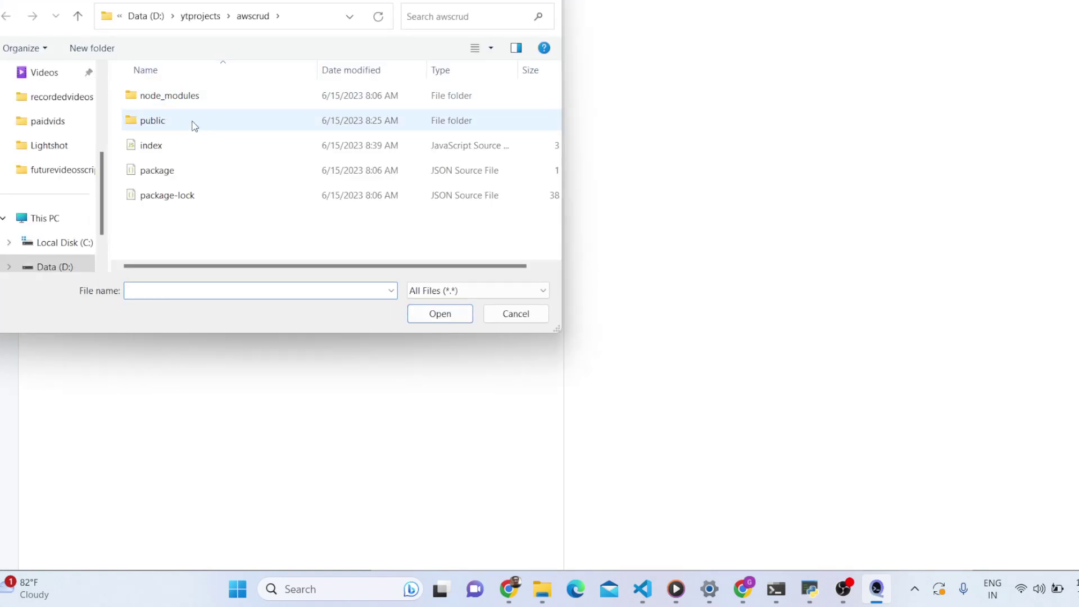
Import index.js from D:\ytprojects\awscrud so its Express code shows in the preview
double_click(184, 144)
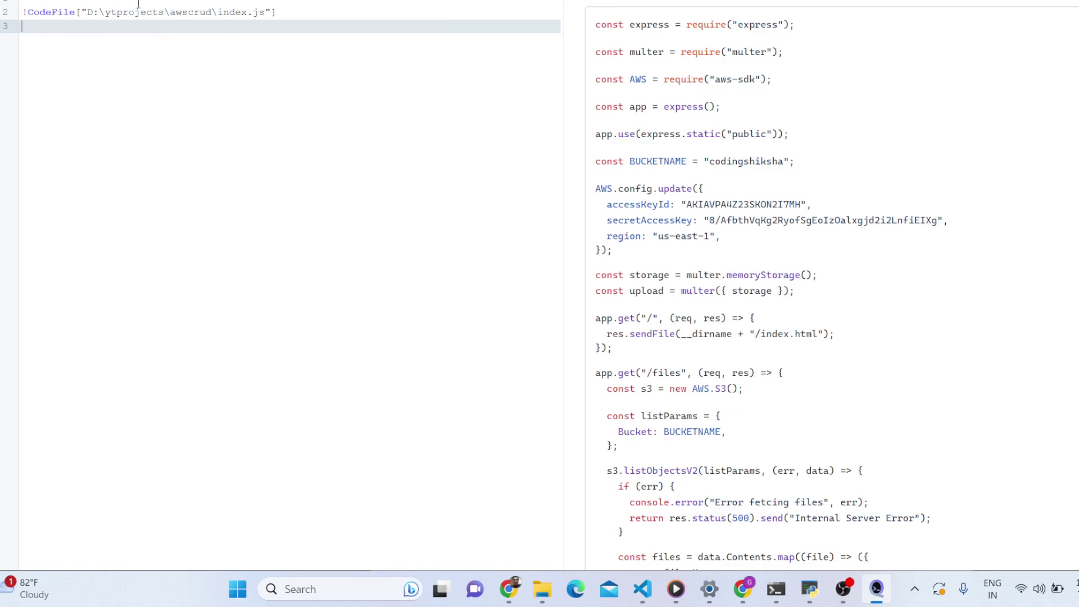
Review the index.js CodeFile line and preview code, then bring up the File menu
triple_click(66, 14)
click(82, 64)
scroll(664, 108, down, 10)
scroll(664, 107, down, 10)
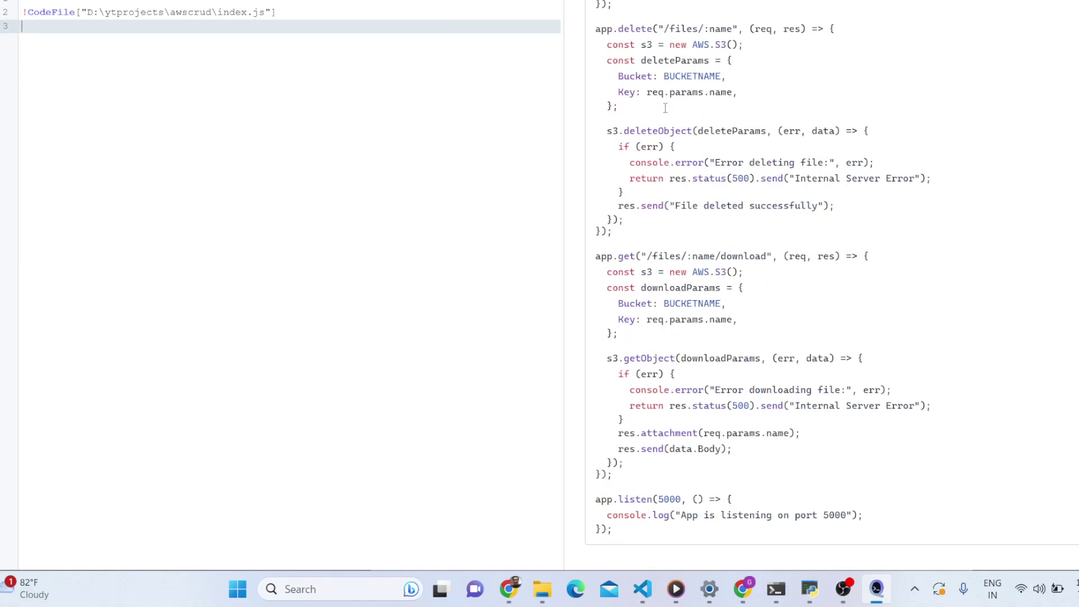
scroll(666, 113, up, 20)
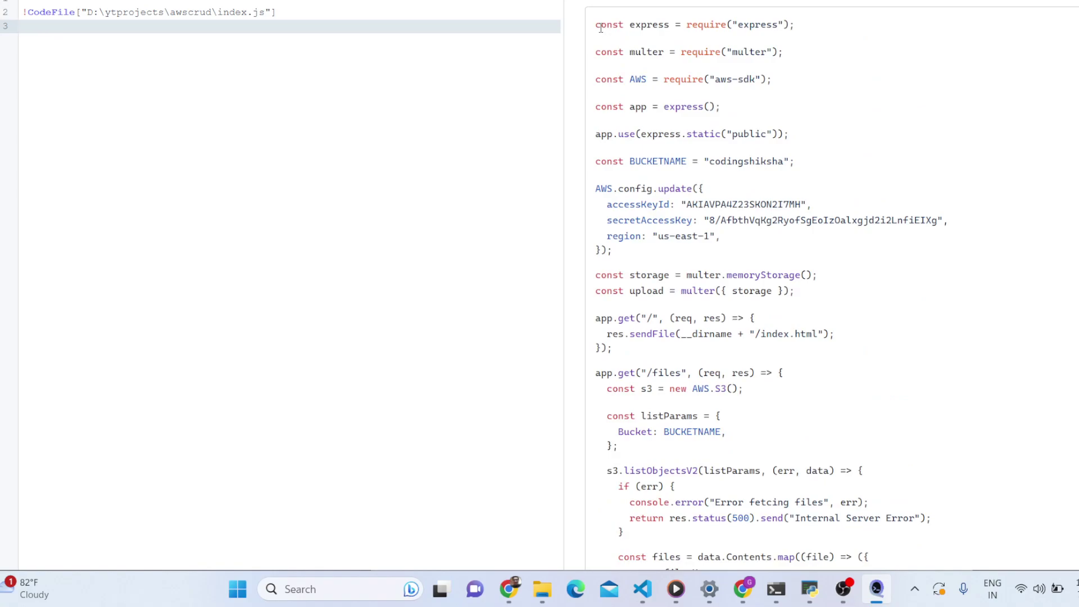
mouse_move(600, 25)
mouse_down()
mouse_move(740, 208)
mouse_move(777, 366)
mouse_up()
scroll(776, 367, down, 10)
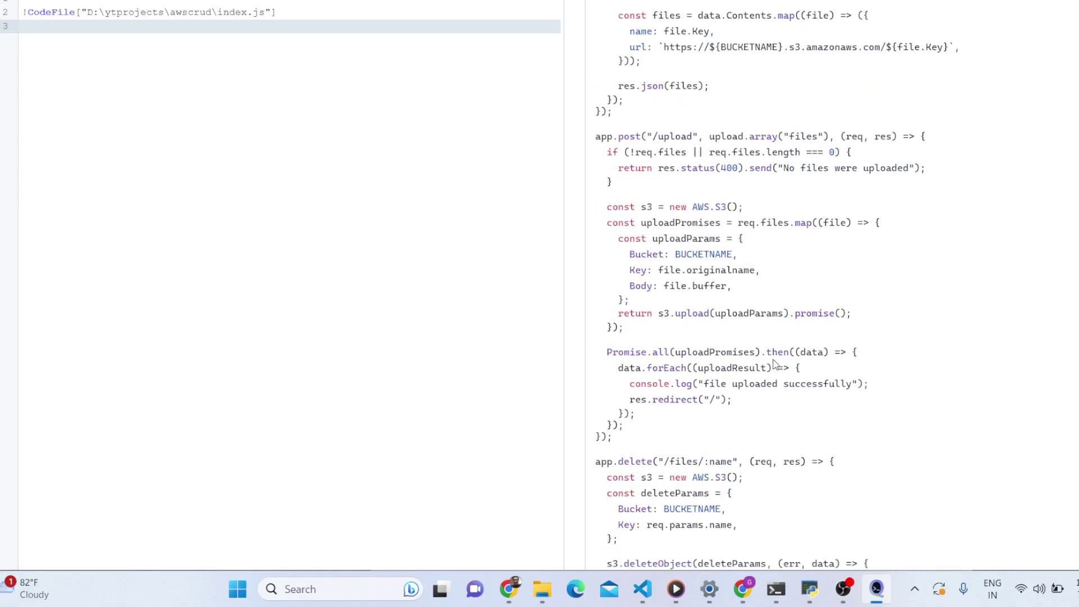
scroll(771, 344, down, 9)
scroll(770, 344, up, 17)
scroll(681, 106, up, 3)
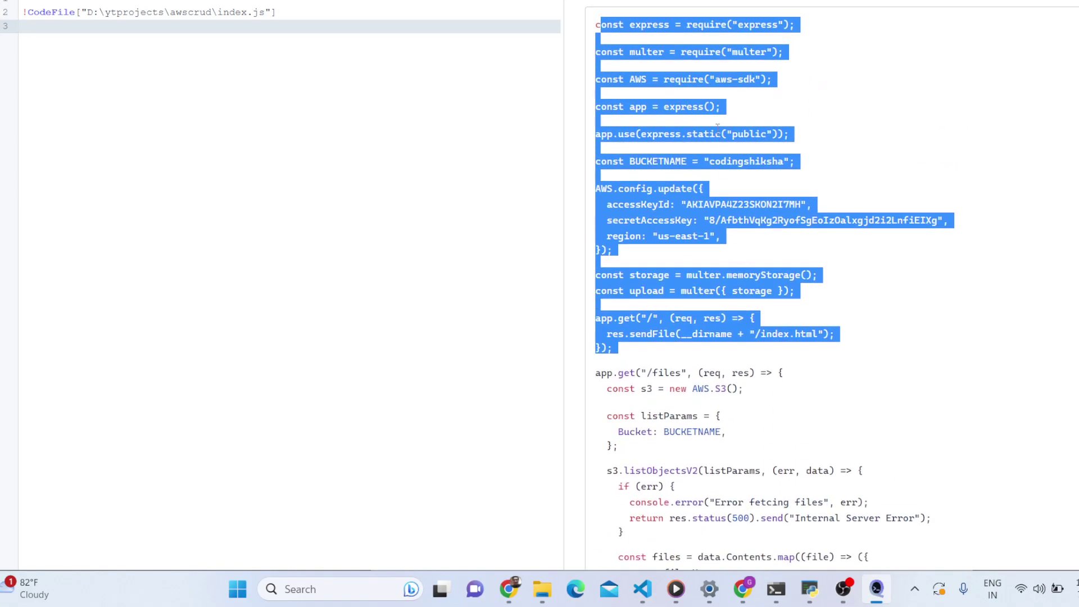
click(679, 106)
scroll(708, 131, down, 8)
scroll(709, 131, down, 5)
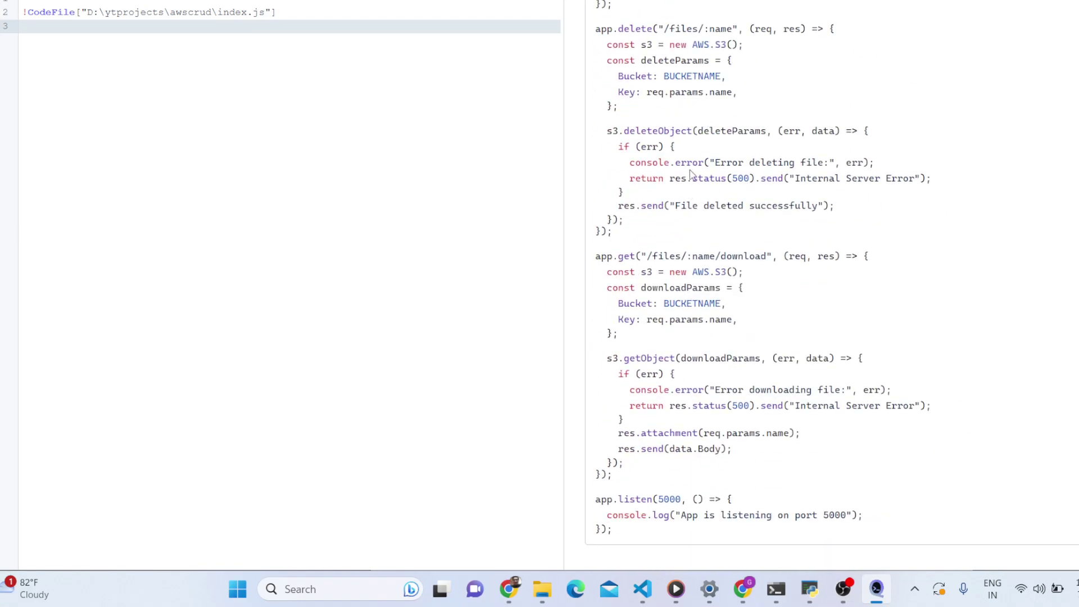
scroll(690, 169, up, 8)
scroll(690, 169, up, 8)
scroll(690, 169, up, 1)
key(alt+f)
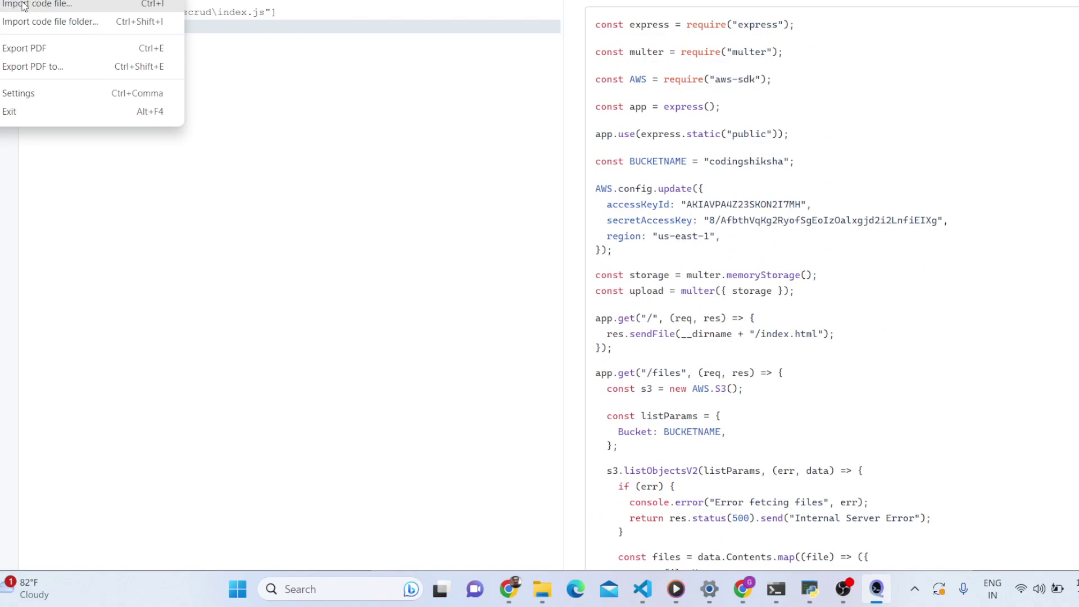
Import package.json from the awscrud folder and review its JSON below index.js
click(23, 7)
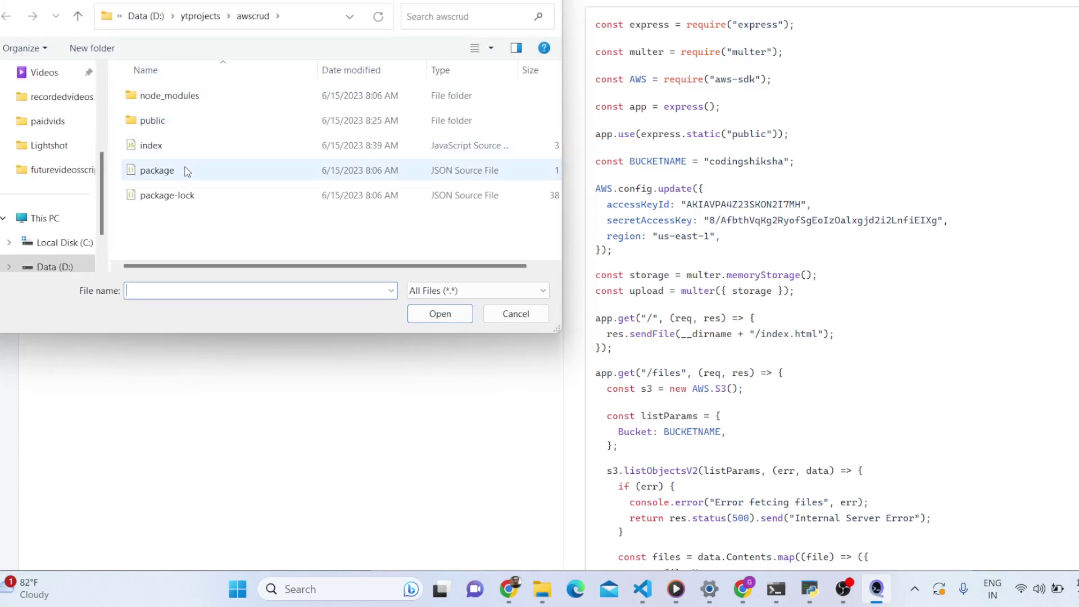
double_click(187, 172)
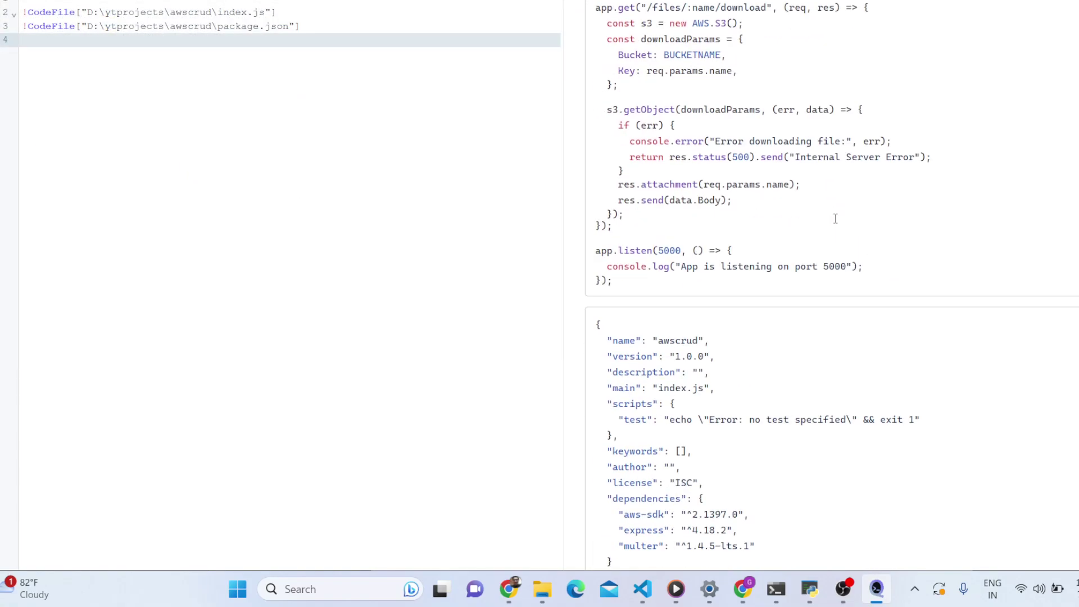
mouse_move(596, 273)
mouse_down()
mouse_move(654, 482)
mouse_move(645, 527)
mouse_up()
click(645, 528)
scroll(683, 349, up, 5)
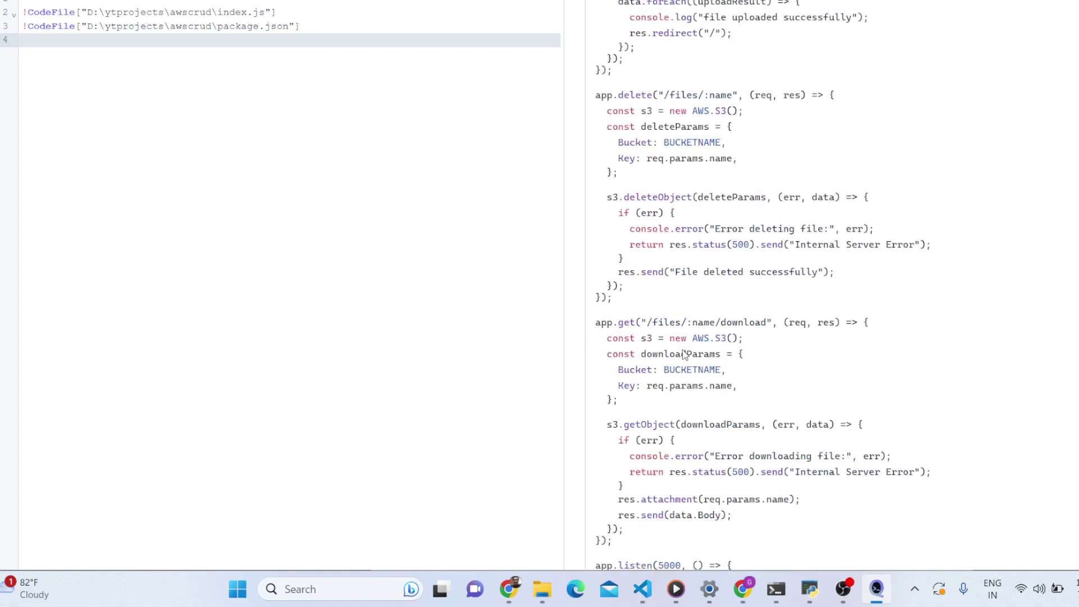
scroll(683, 348, up, 5)
scroll(683, 349, up, 5)
scroll(683, 348, down, 10)
scroll(683, 348, down, 5)
scroll(683, 348, down, 1)
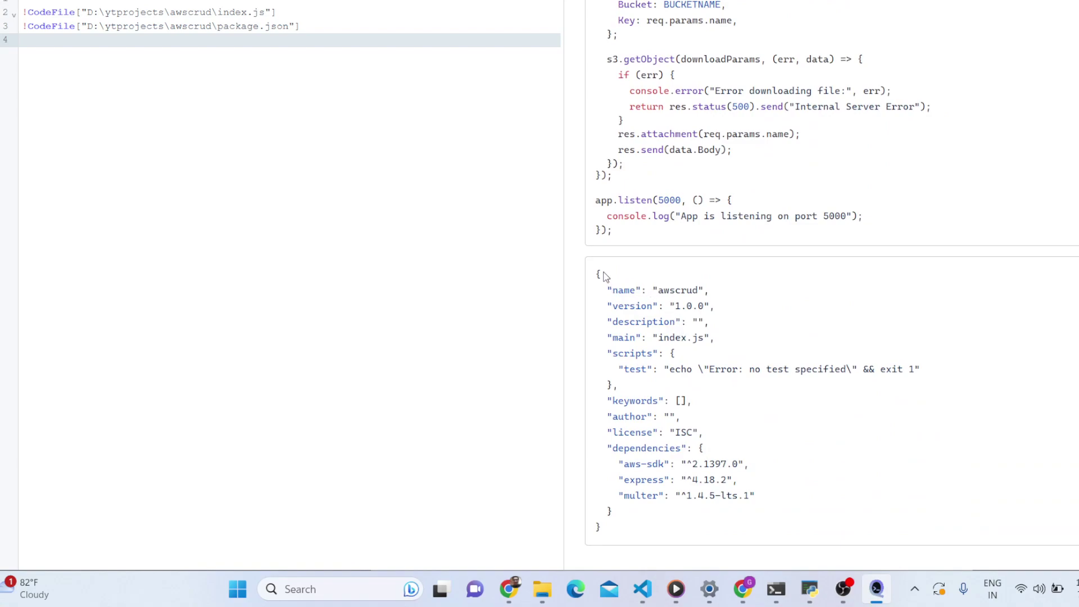
Export both imported files as outputfilecode.pdf into the Documents folder
click(9, 2)
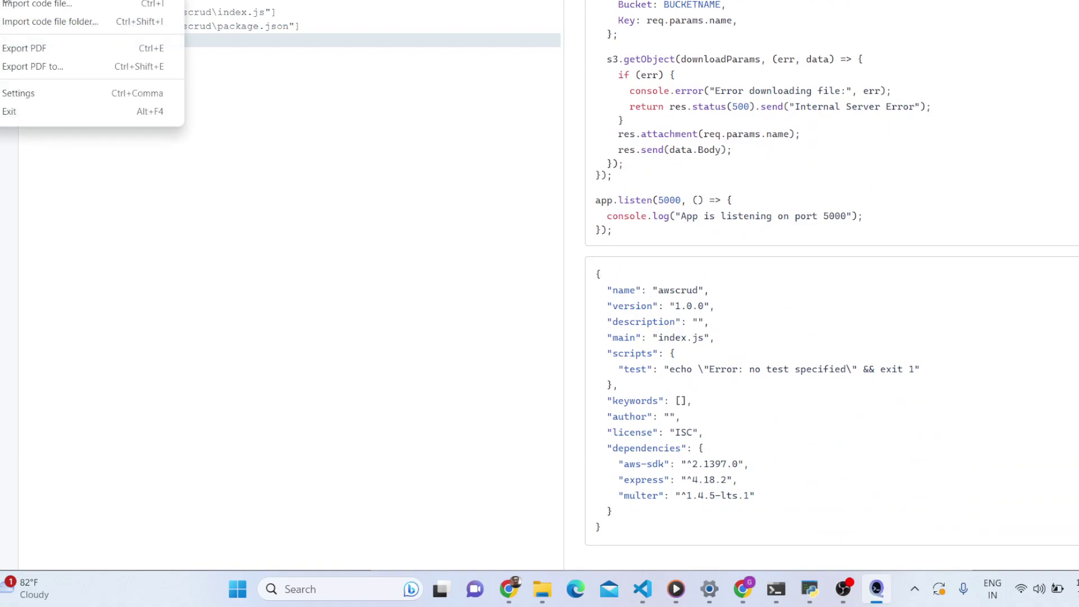
click(22, 68)
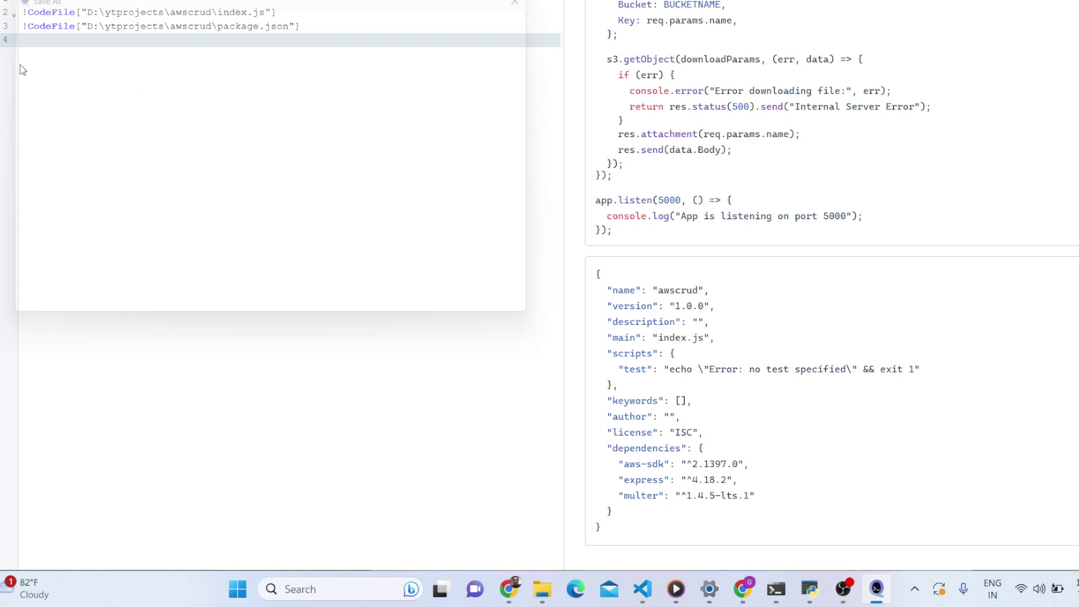
text(outputfi)
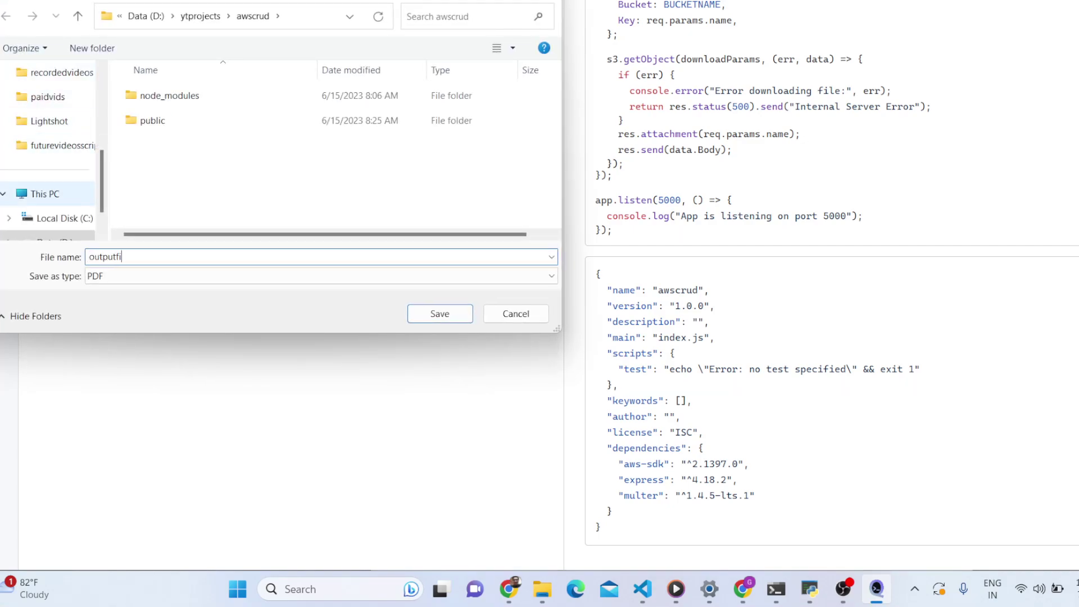
text(lecode)
scroll(57, 172, up, 2)
scroll(58, 172, up, 3)
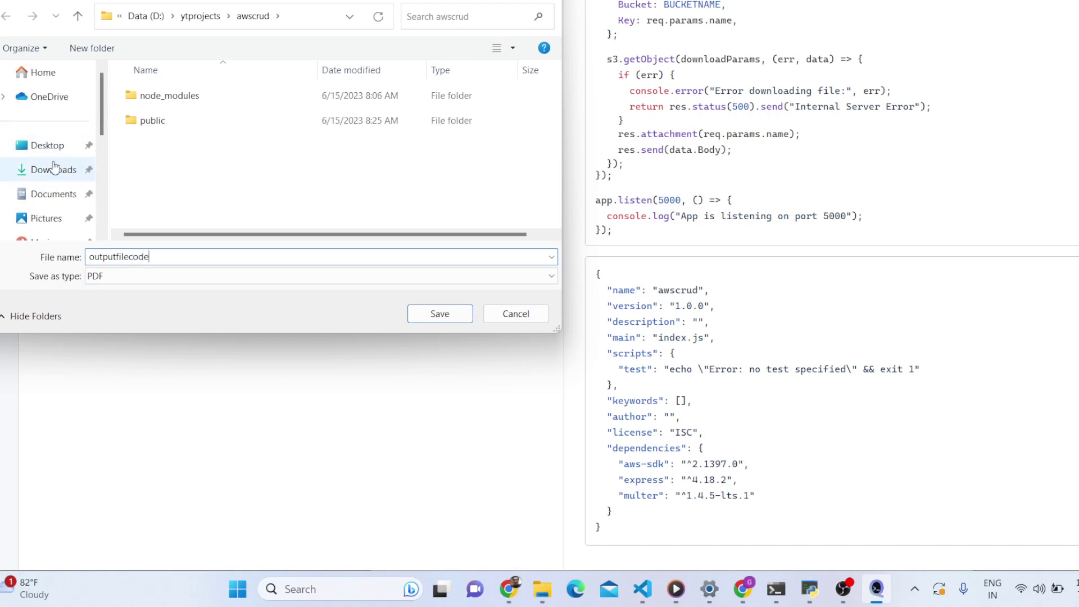
click(54, 194)
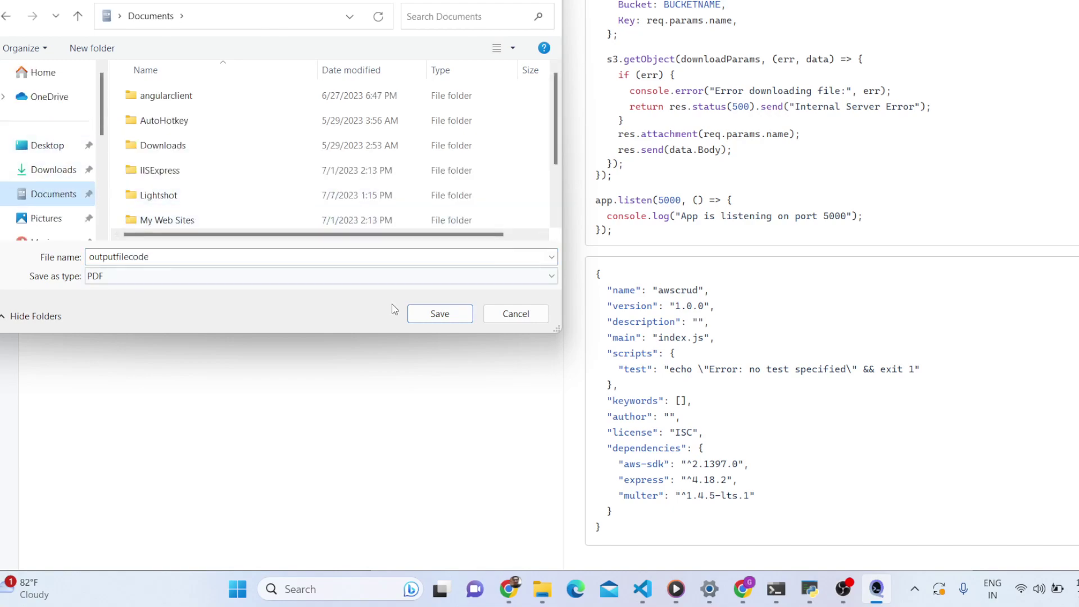
click(456, 318)
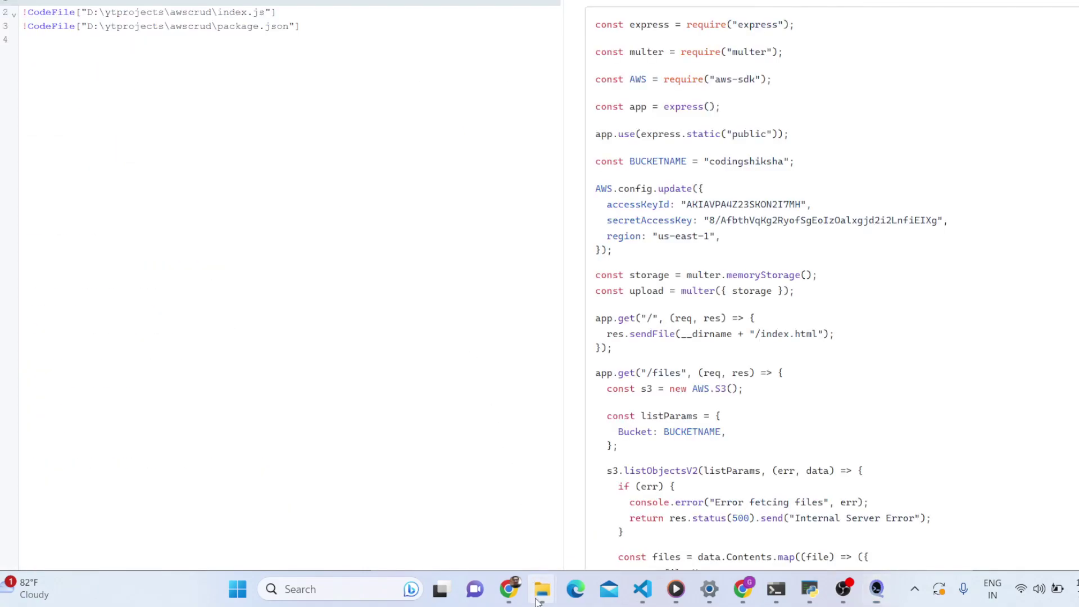
Open outputfilecode.pdf from Documents in File Explorer
mouse_move(542, 589)
click(478, 519)
click(319, 296)
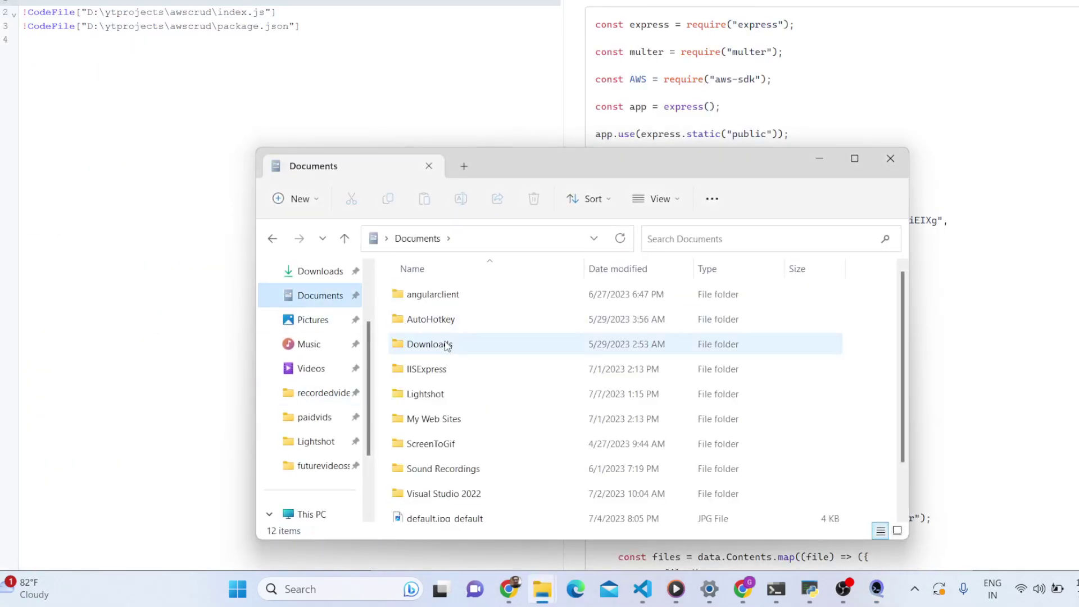
click(443, 346)
scroll(444, 355, down, 2)
click(444, 512)
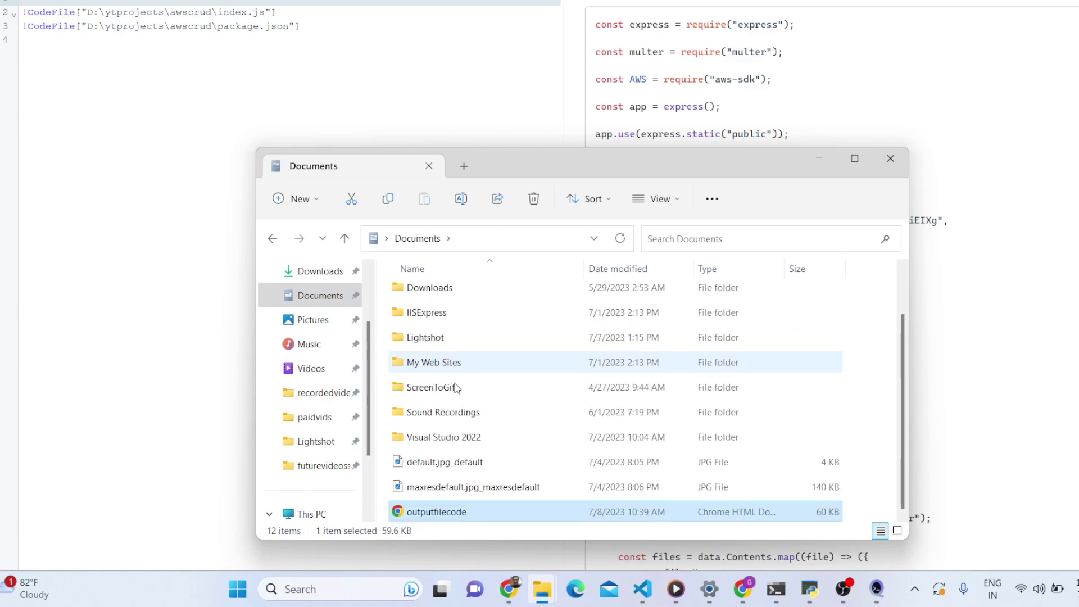
double_click(444, 512)
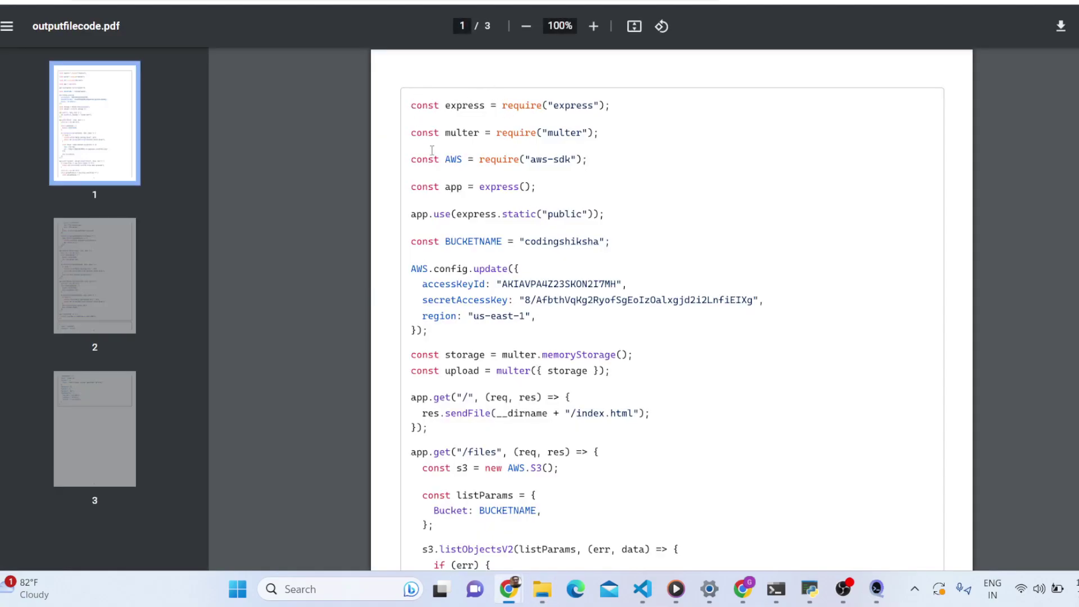
scroll(447, 110, down, 2)
scroll(452, 135, down, 3)
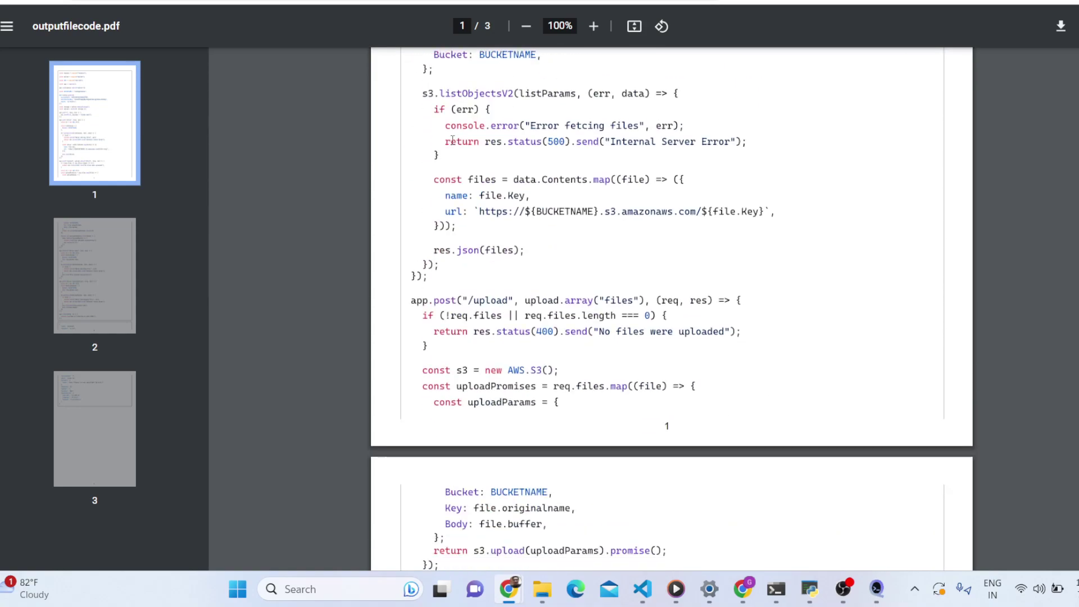
scroll(453, 144, up, 3)
scroll(462, 184, up, 2)
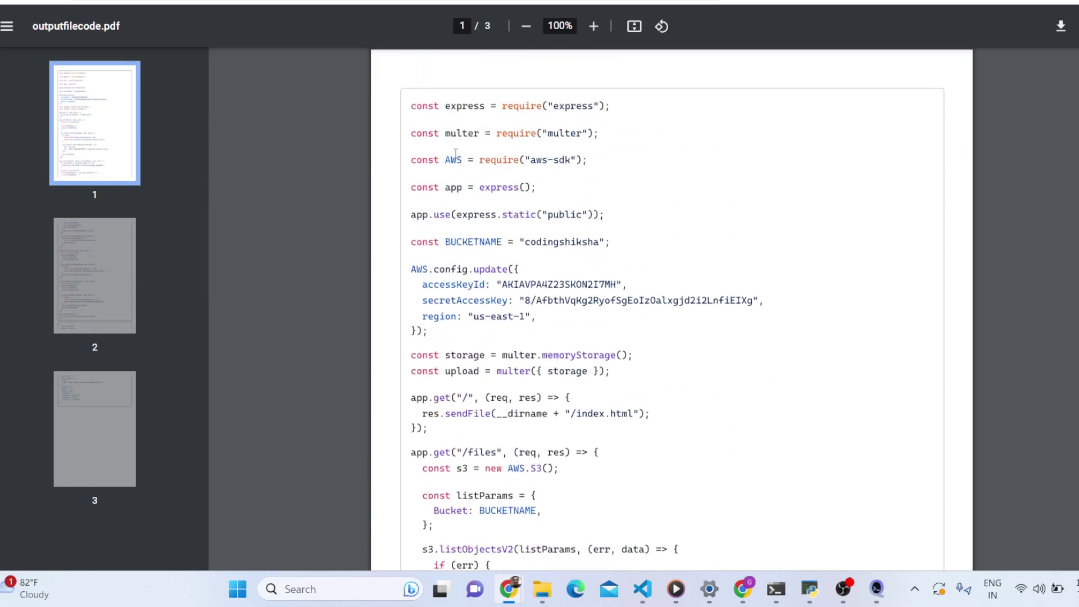
Browse outputfilecode.pdf in Chrome, selecting code lines such as Bucket: BUCKETNAME and checking print options
drag(414, 105, 610, 108)
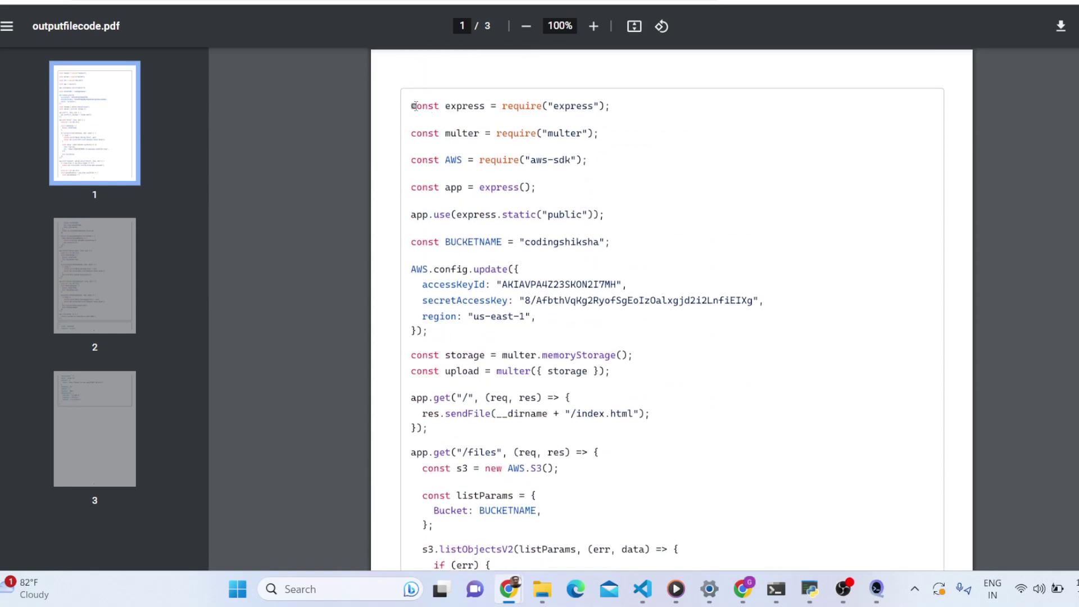
click(609, 115)
drag(608, 110, 419, 108)
scroll(637, 179, down, 6)
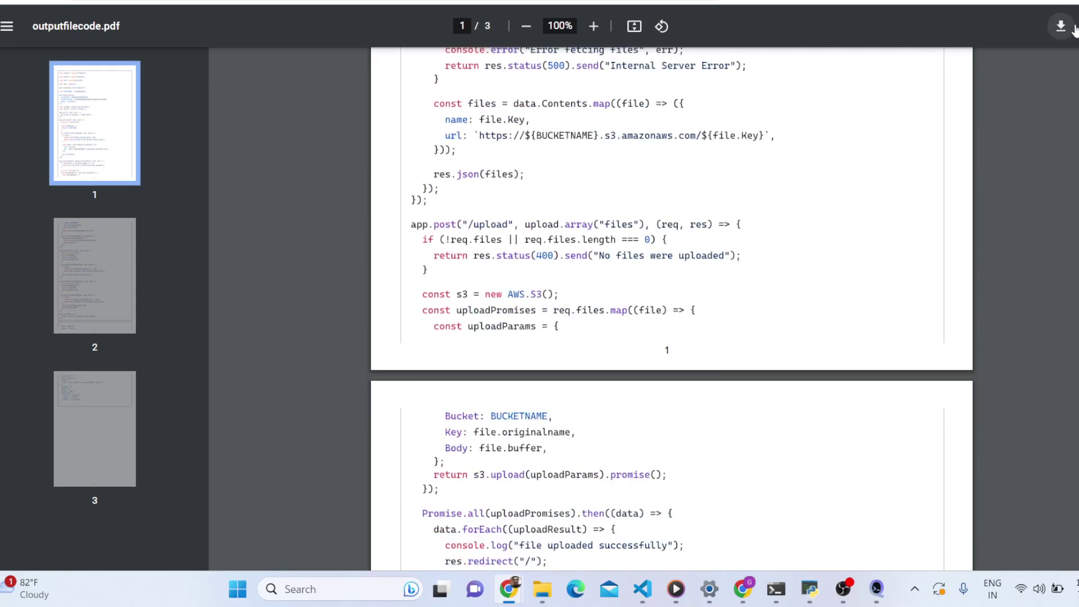
key(ctrl+p)
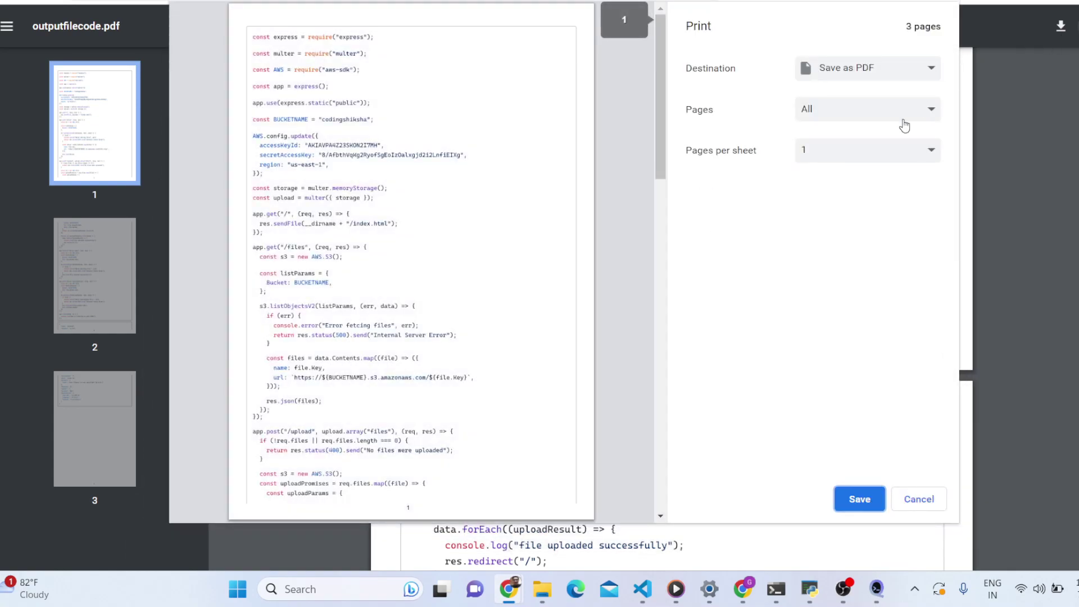
click(919, 499)
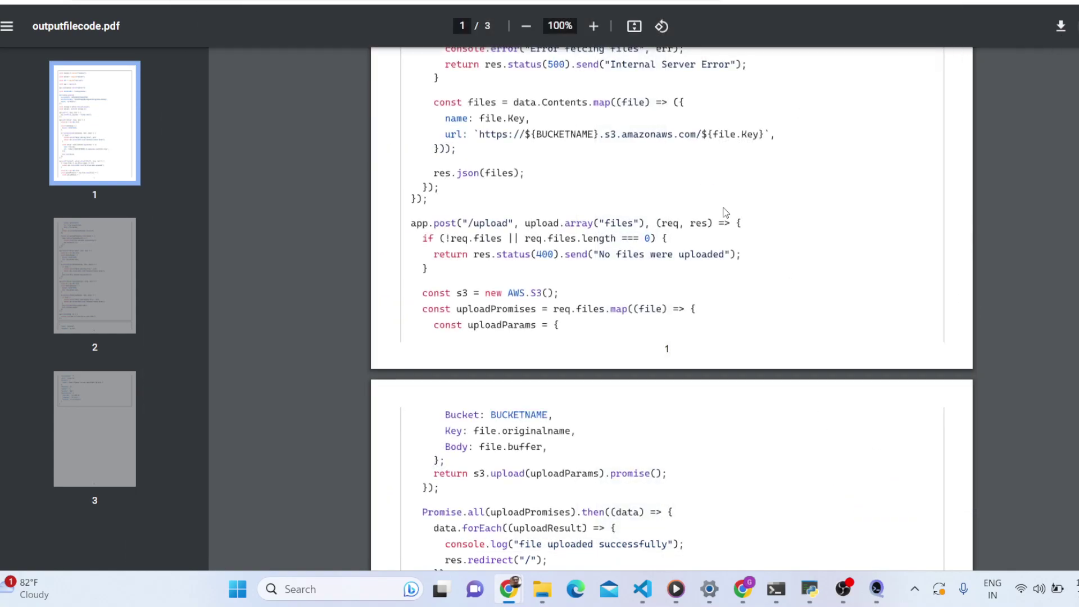
scroll(723, 212, down, 5)
scroll(724, 212, up, 3)
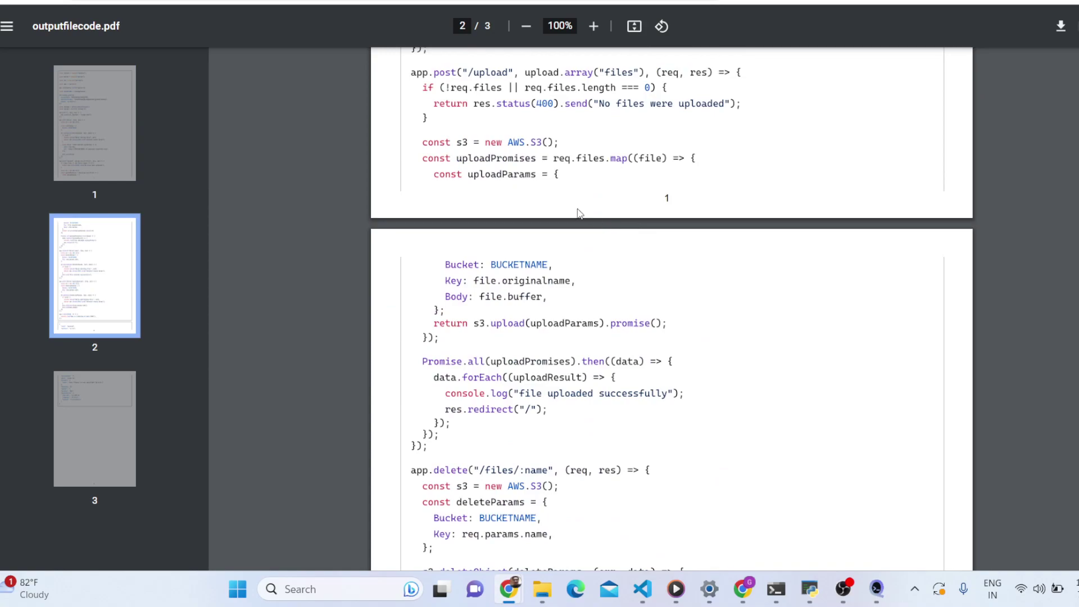
scroll(579, 214, up, 3)
drag(565, 397, 421, 370)
scroll(594, 323, down, 4)
drag(439, 203, 567, 371)
scroll(568, 371, down, 5)
scroll(568, 371, down, 5)
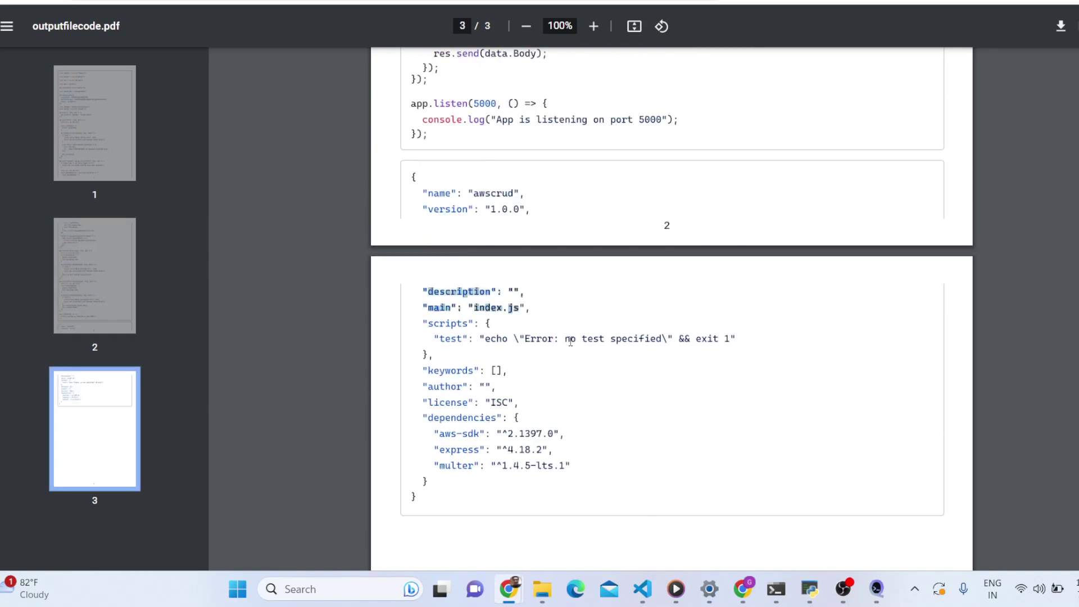
drag(425, 287, 576, 339)
scroll(602, 396, down, 4)
scroll(604, 397, up, 2)
scroll(605, 397, up, 5)
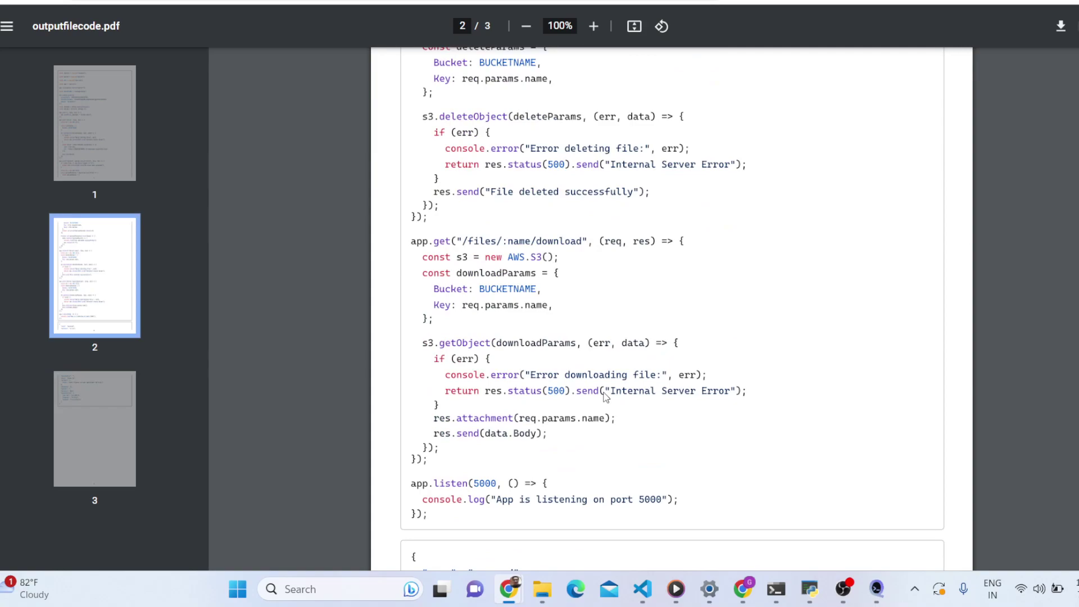
scroll(607, 377, up, 4)
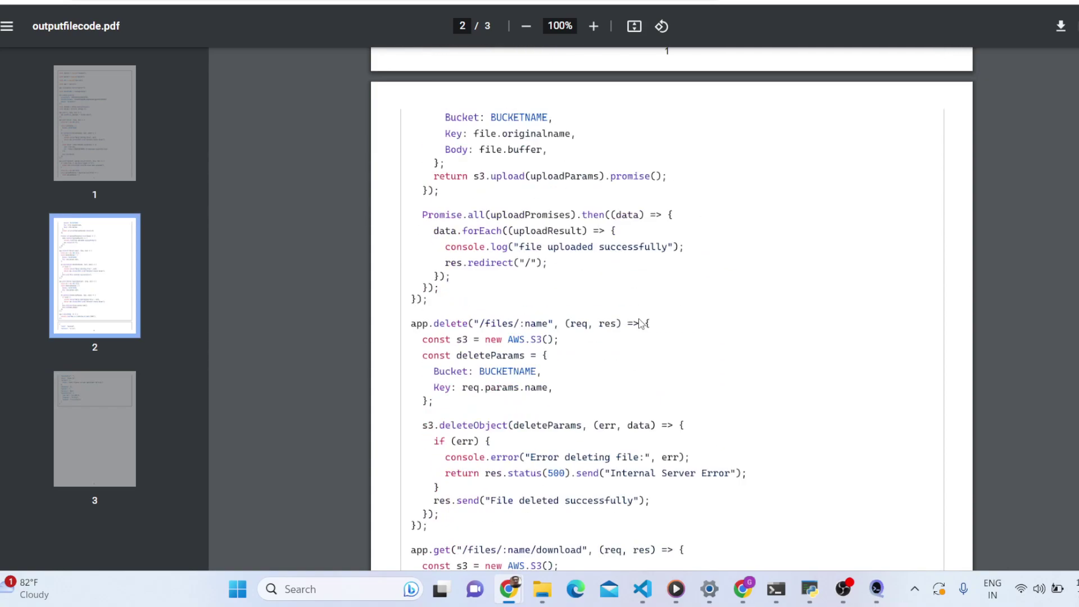
mouse_move(445, 188)
mouse_down()
mouse_move(550, 191)
mouse_move(491, 188)
mouse_up()
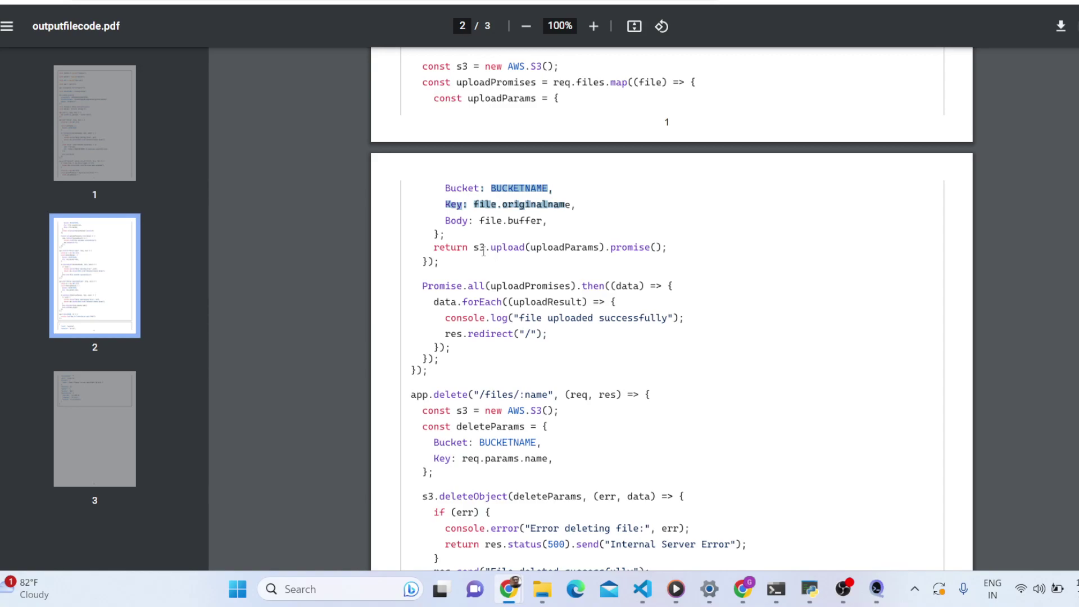
scroll(483, 250, up, 6)
scroll(506, 240, up, 3)
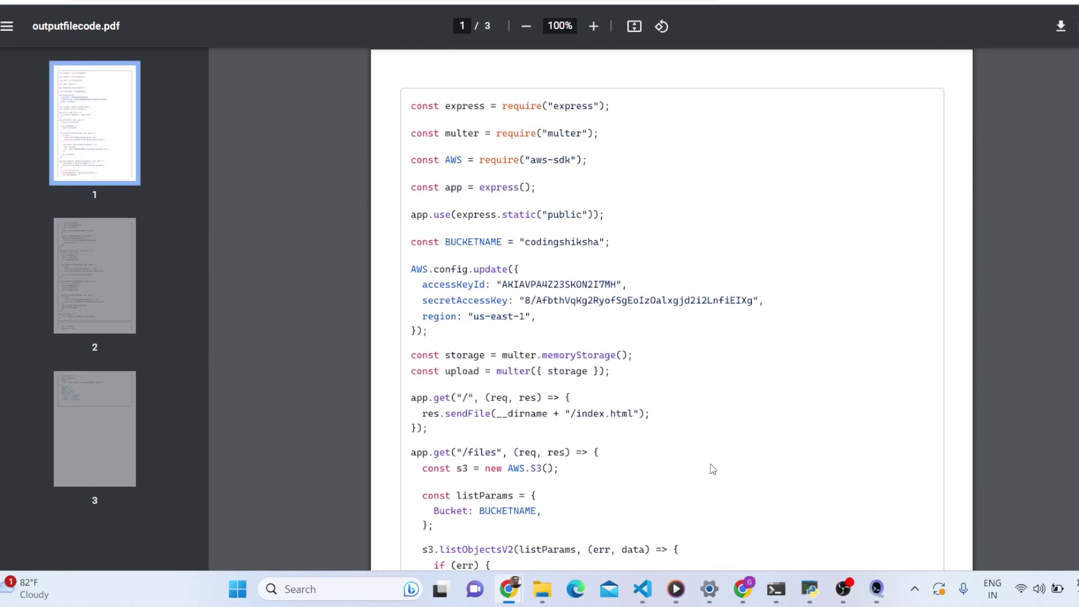
mouse_move(643, 590)
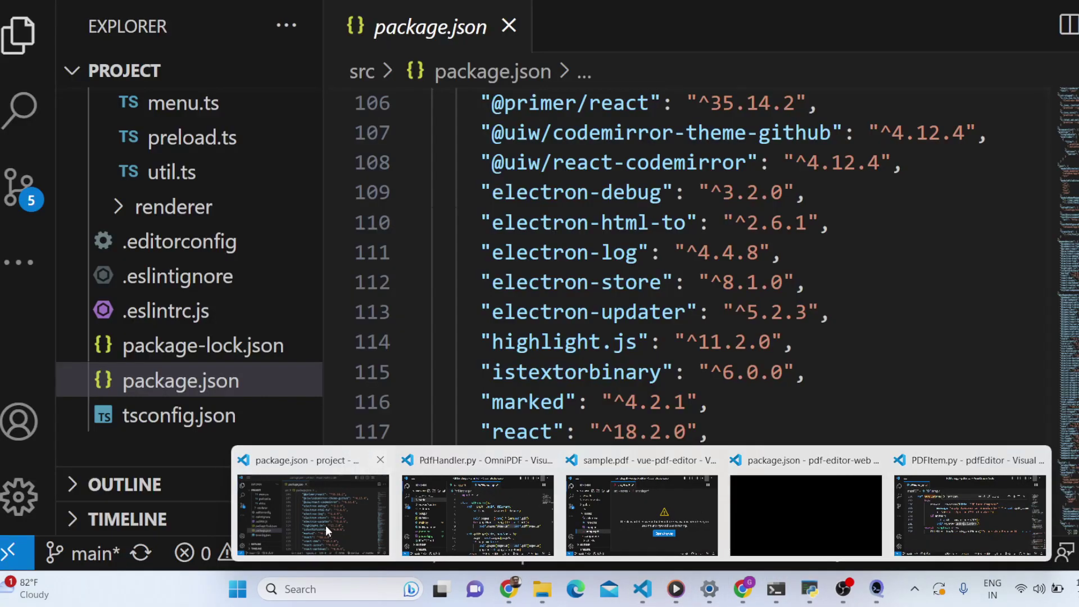
Open package.json in the VS Code project and highlight the electron-log dependency
click(326, 526)
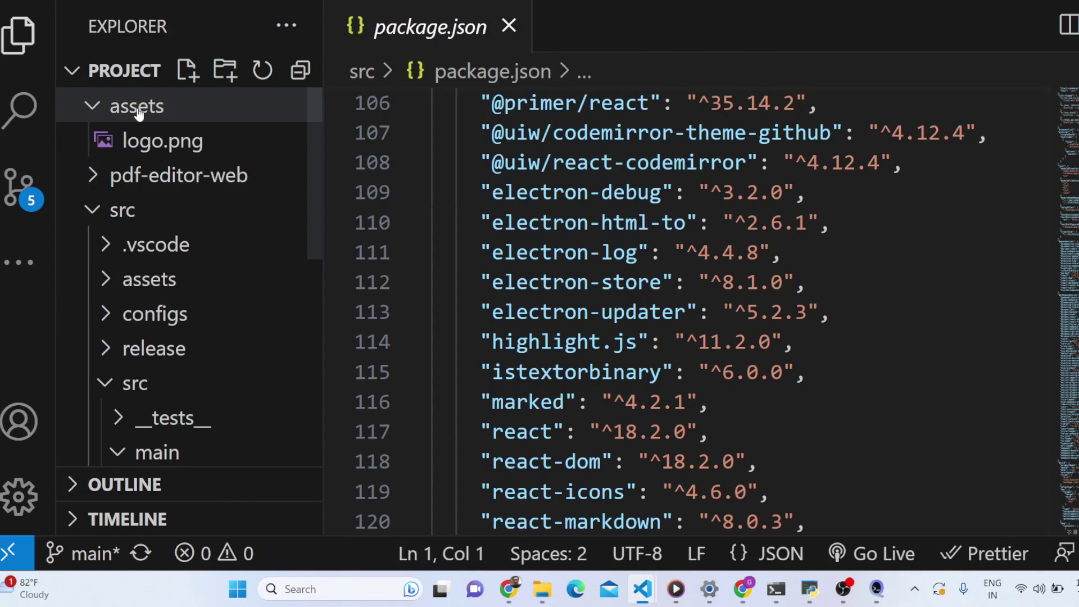
click(137, 110)
scroll(152, 282, down, 5)
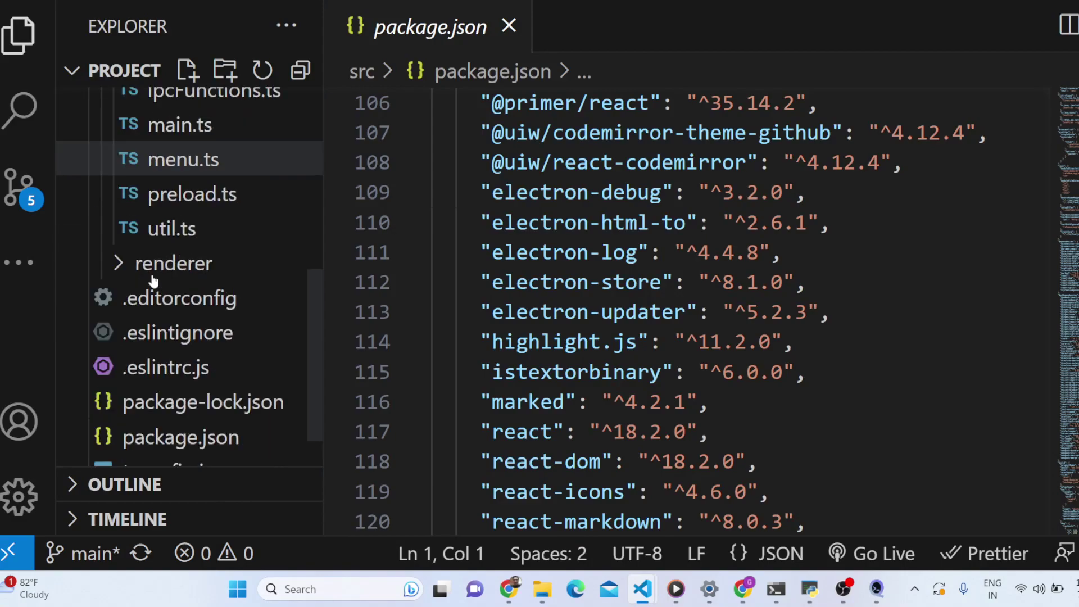
scroll(178, 386, down, 2)
click(193, 380)
drag(493, 253, 638, 252)
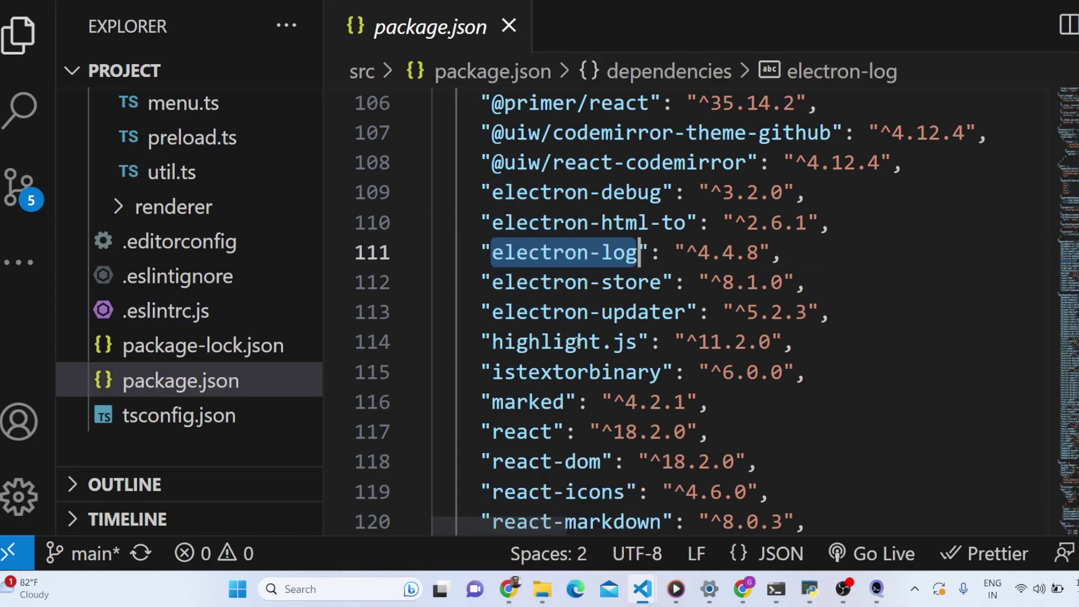
mouse_move(508, 588)
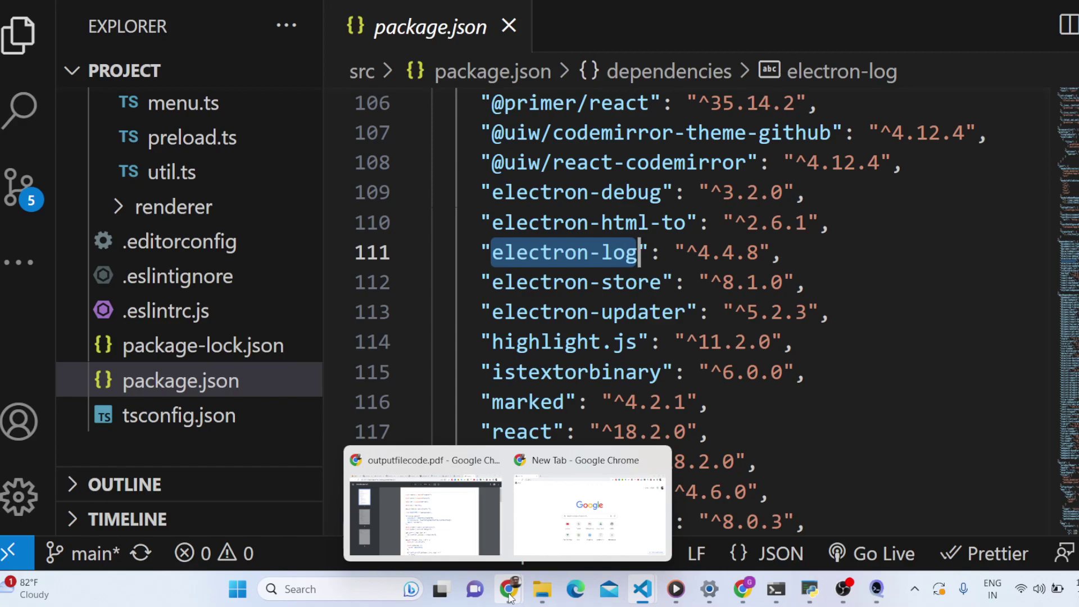
In a new tab, search Google for react.js, then for 'jspdf and html2pdf.js'
click(425, 514)
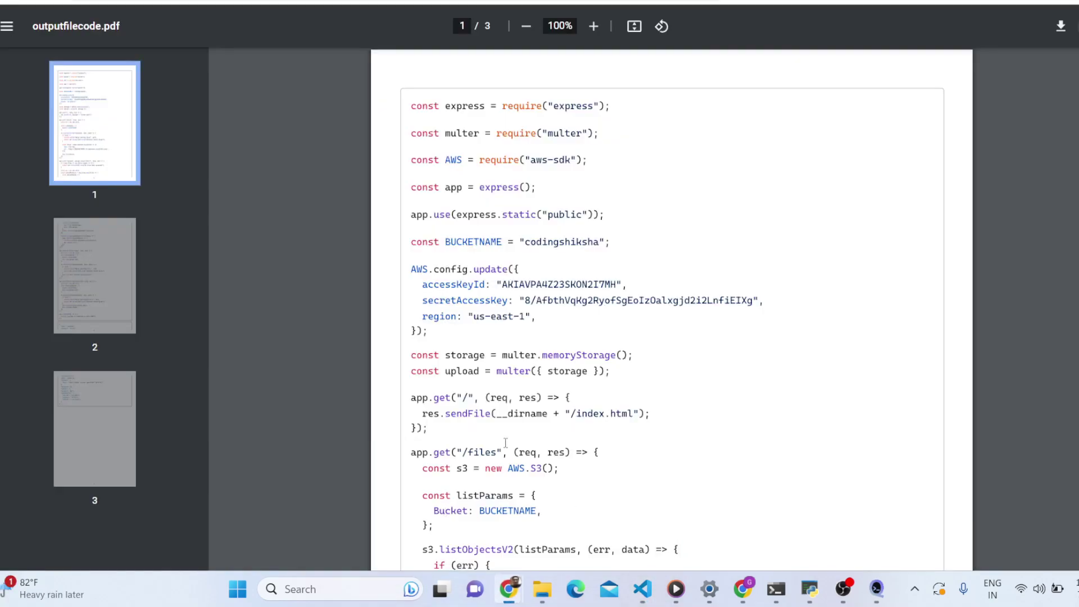
key(ctrl+t)
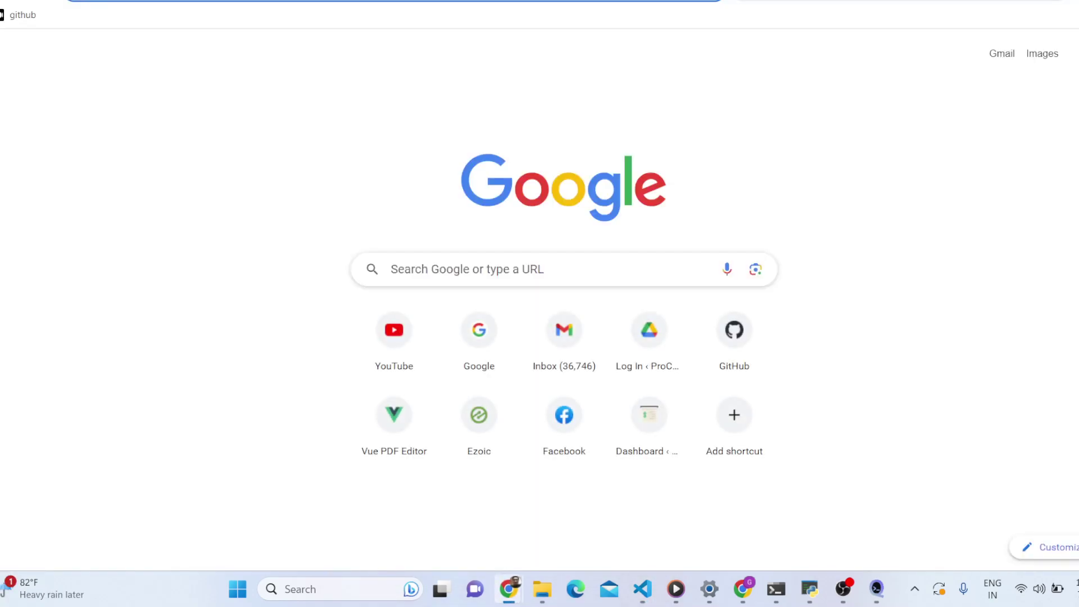
text(google.co)
key(Return)
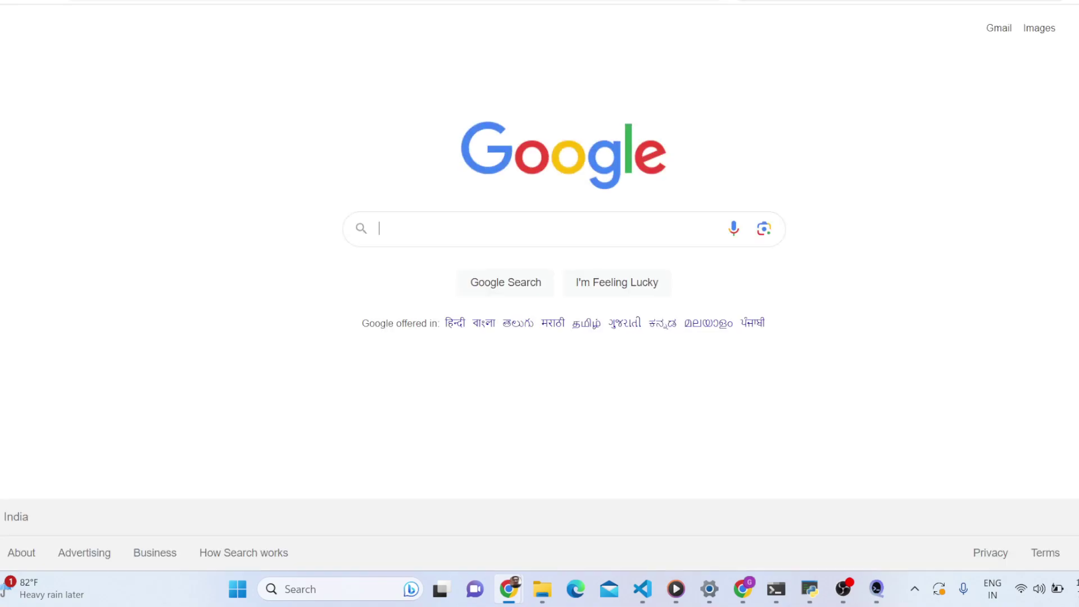
text(react.)
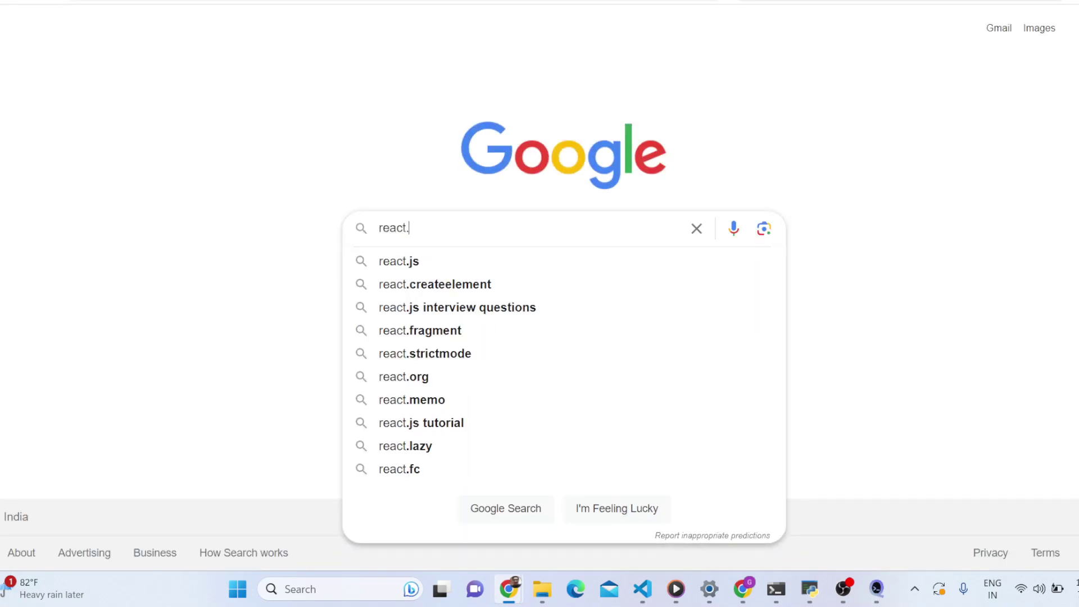
text(js)
key(Return)
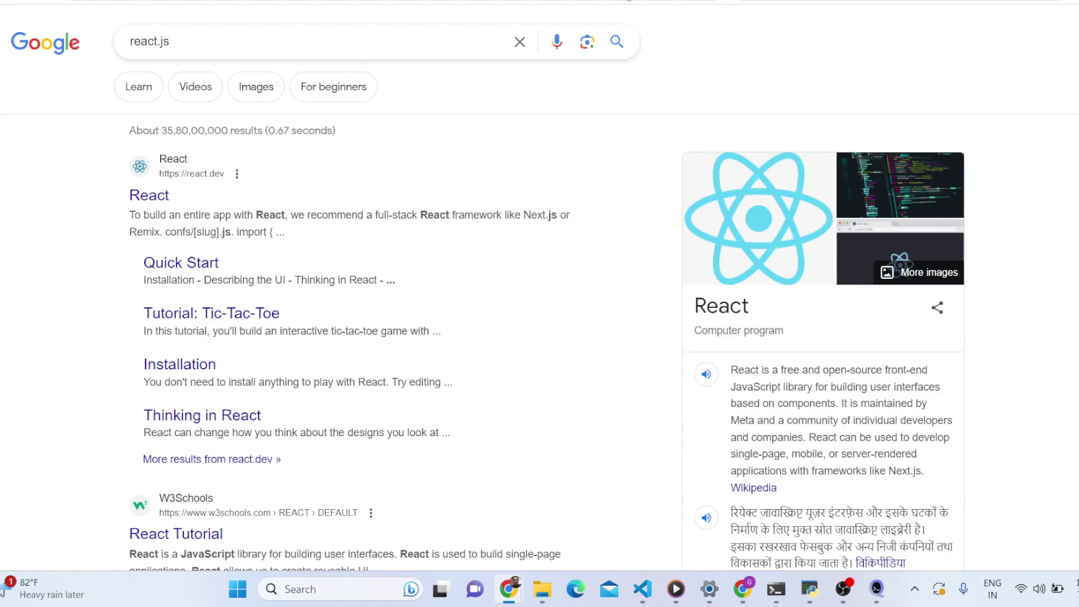
drag(222, 42, 12, 52)
text(j)
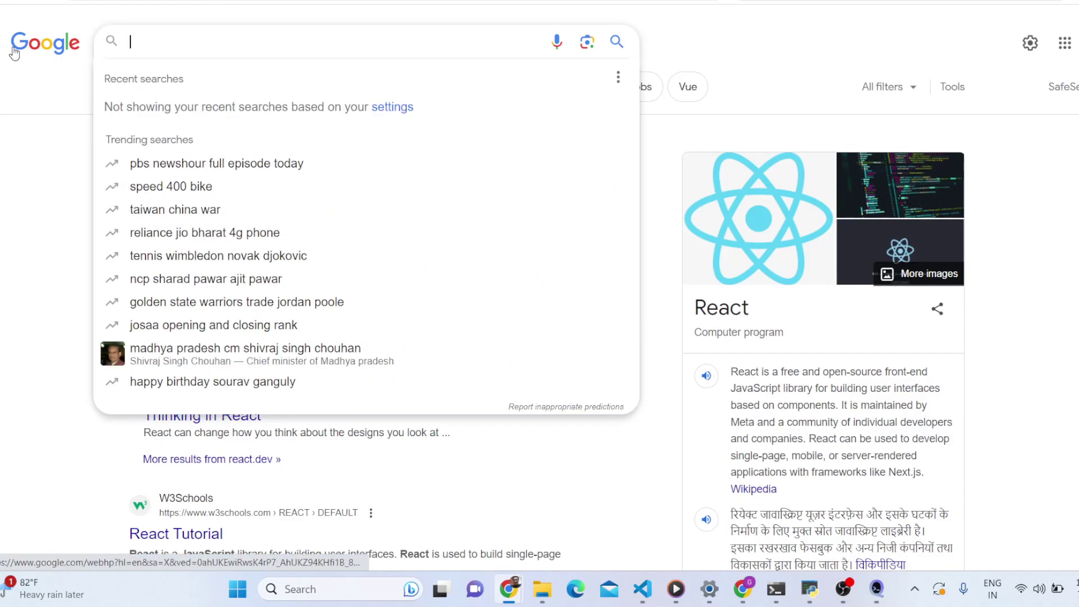
text(spdf and html2pdf.js)
key(Return)
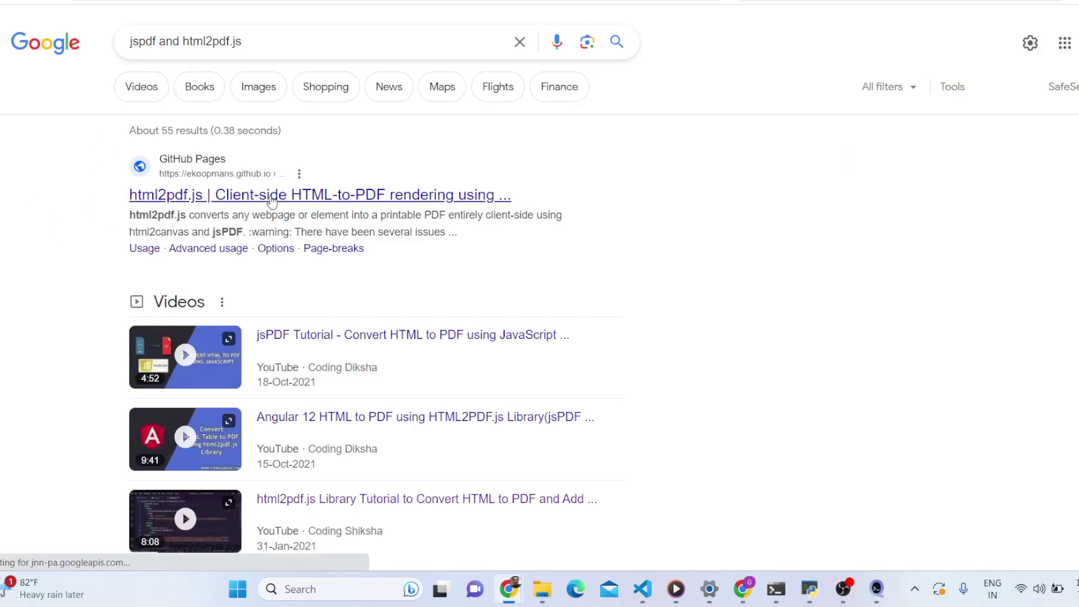
scroll(412, 272, down, 5)
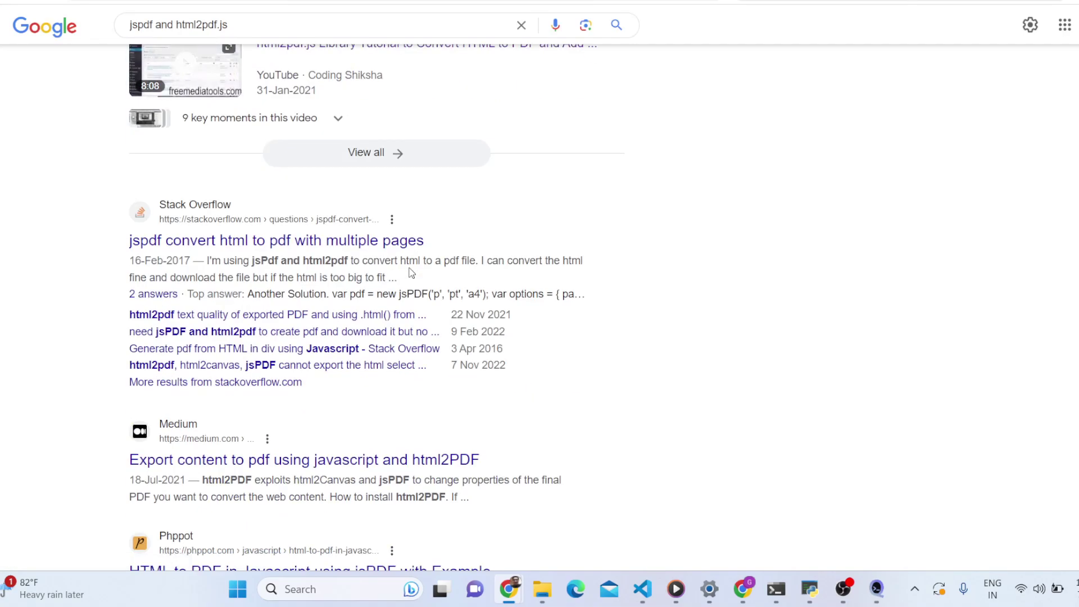
Return to Code-to-PDF and select both imported CodeFile lines
click(878, 594)
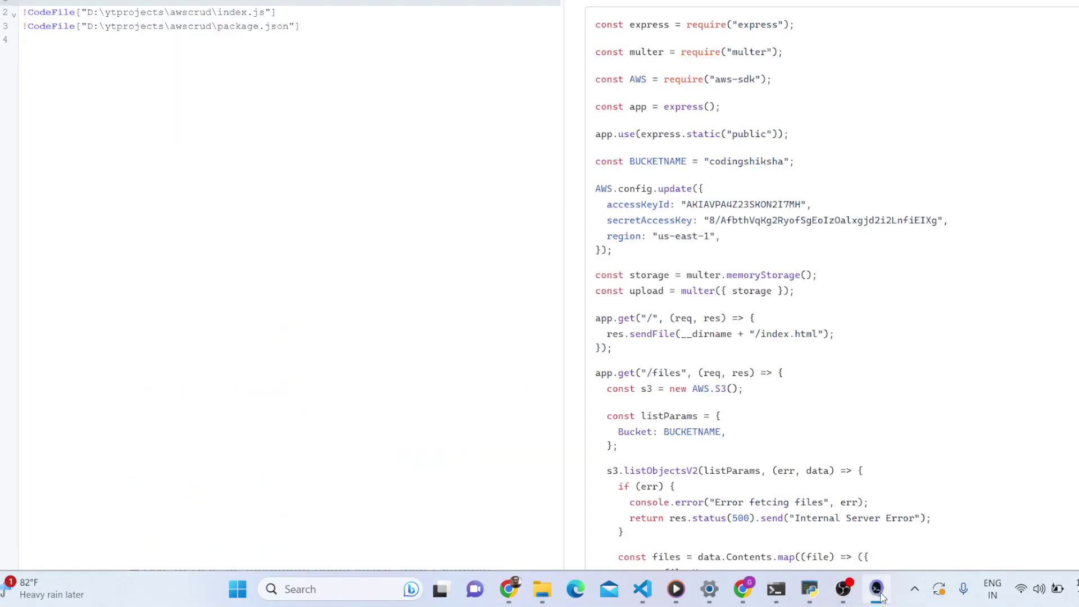
scroll(616, 210, down, 5)
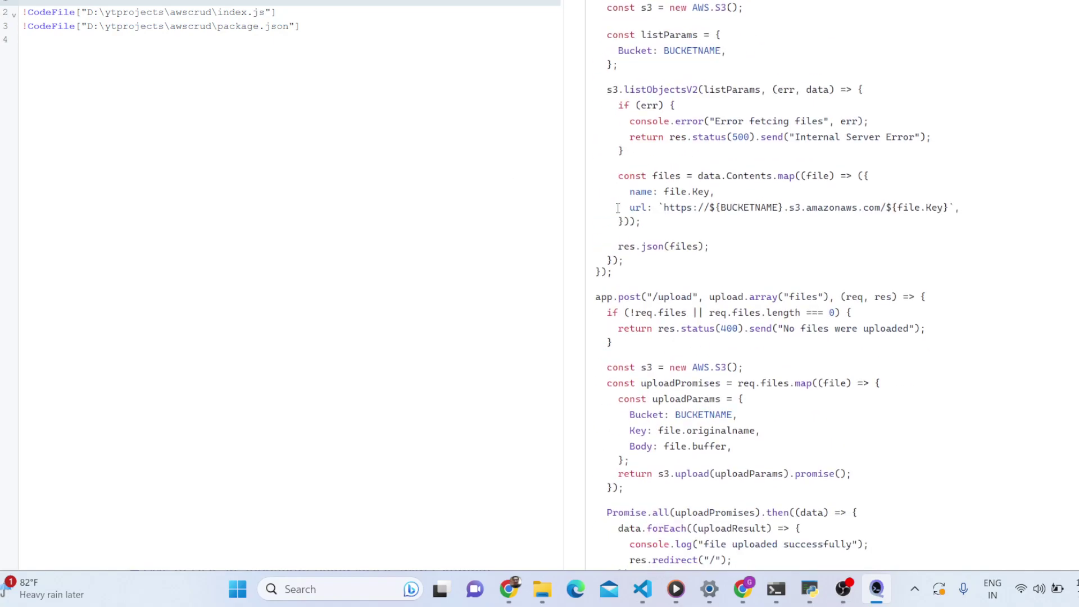
scroll(616, 210, down, 5)
key(ctrl+a)
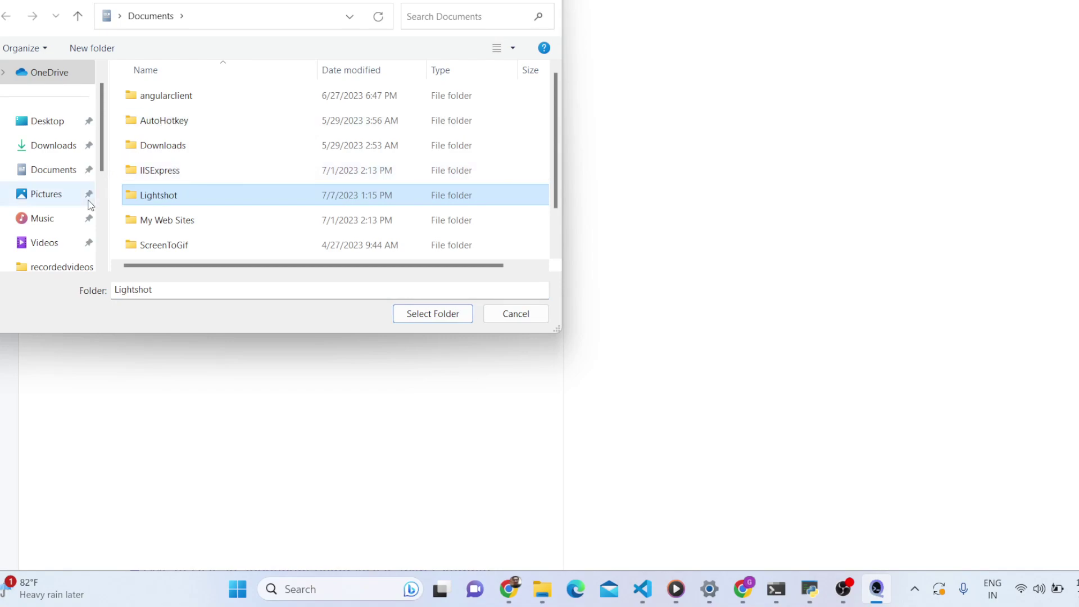
scroll(85, 212, down, 3)
scroll(67, 212, down, 2)
Navigate the folder picker to Data (D:) > ytprojects > futurevideosscripts
click(68, 172)
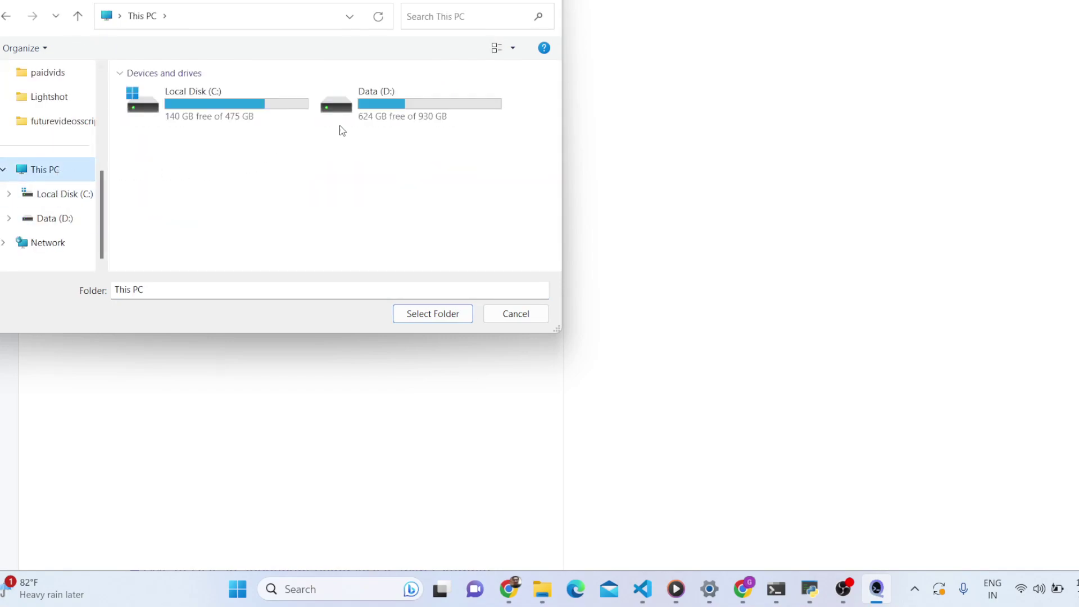
double_click(354, 126)
click(250, 171)
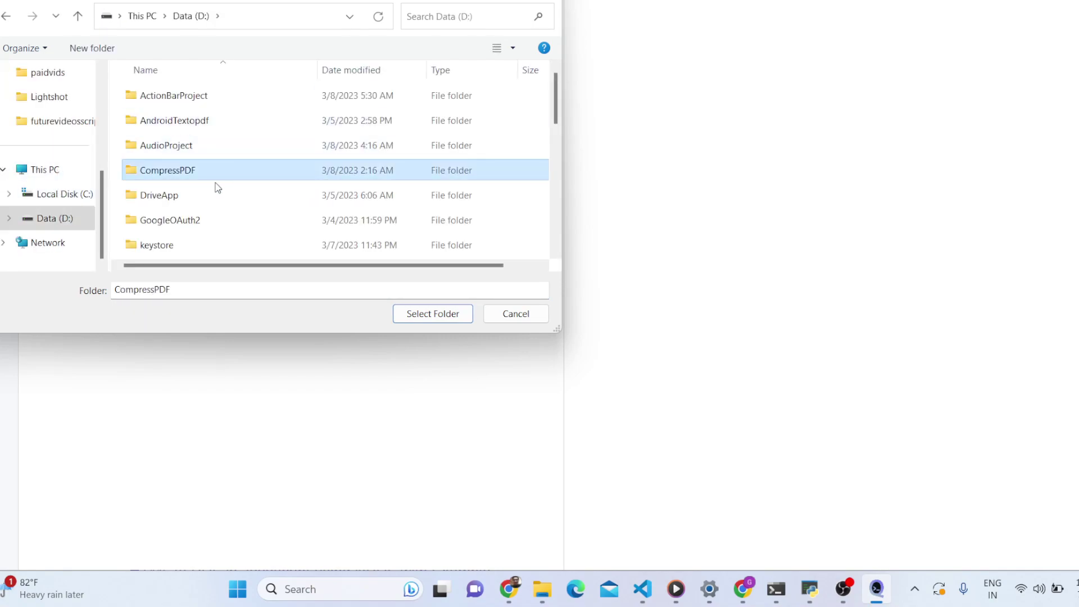
click(201, 202)
scroll(200, 209, down, 10)
click(169, 248)
double_click(170, 246)
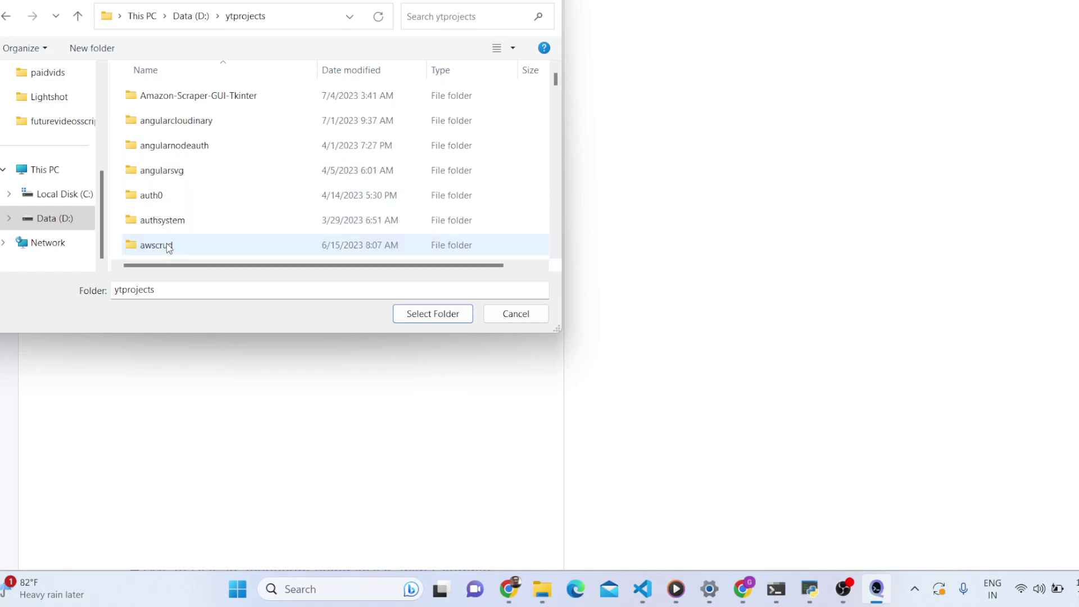
click(167, 192)
key(f)
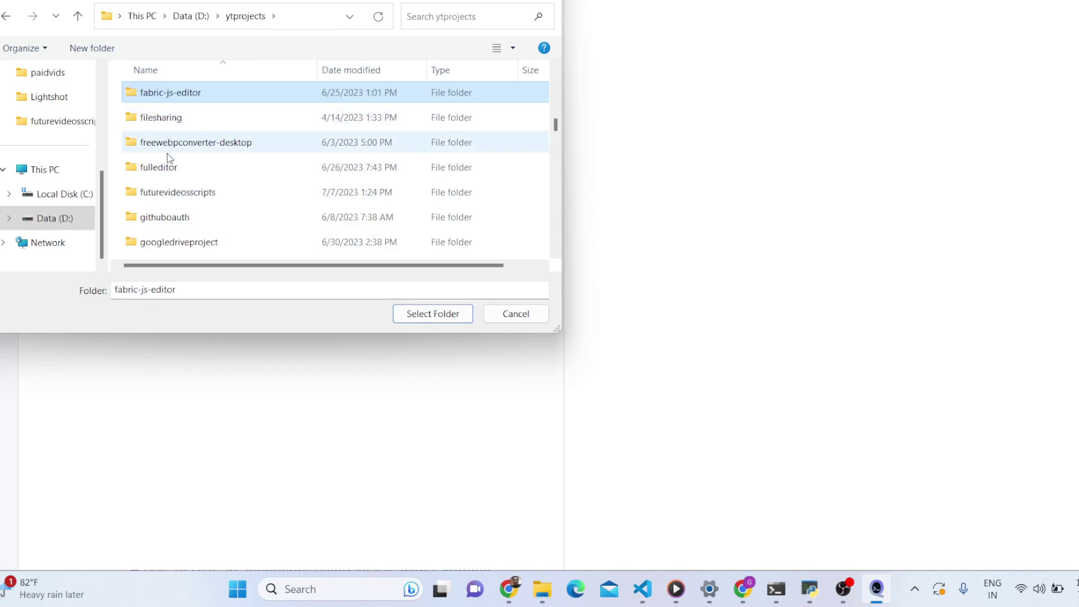
double_click(180, 196)
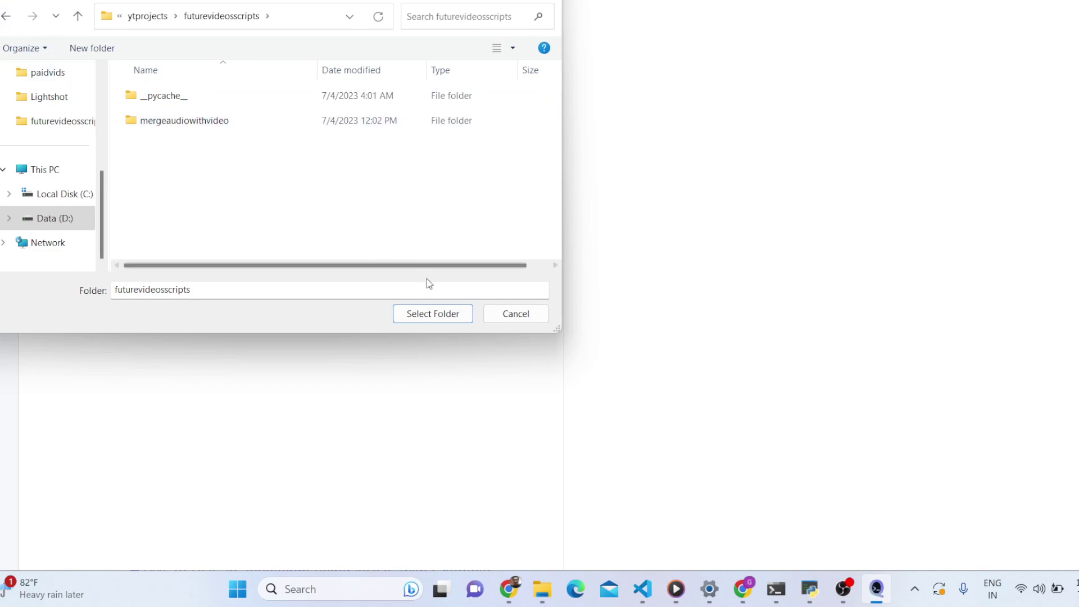
Review the imported CodeFile entries (java, py, txt, md files), then bring up the File menu
click(444, 319)
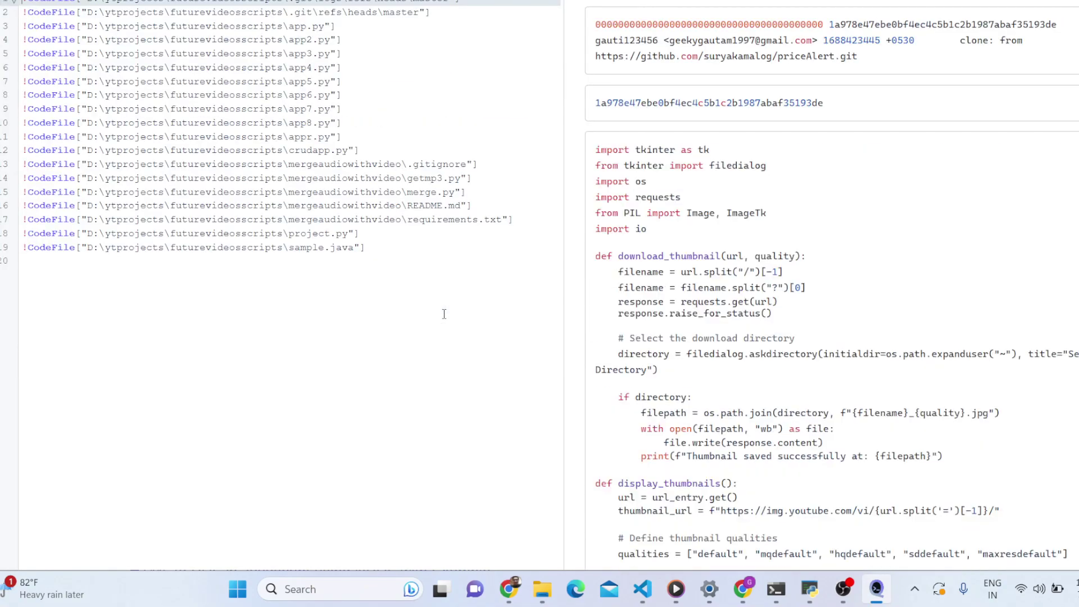
mouse_move(442, 268)
mouse_down()
mouse_move(384, 249)
mouse_move(39, 4)
mouse_up()
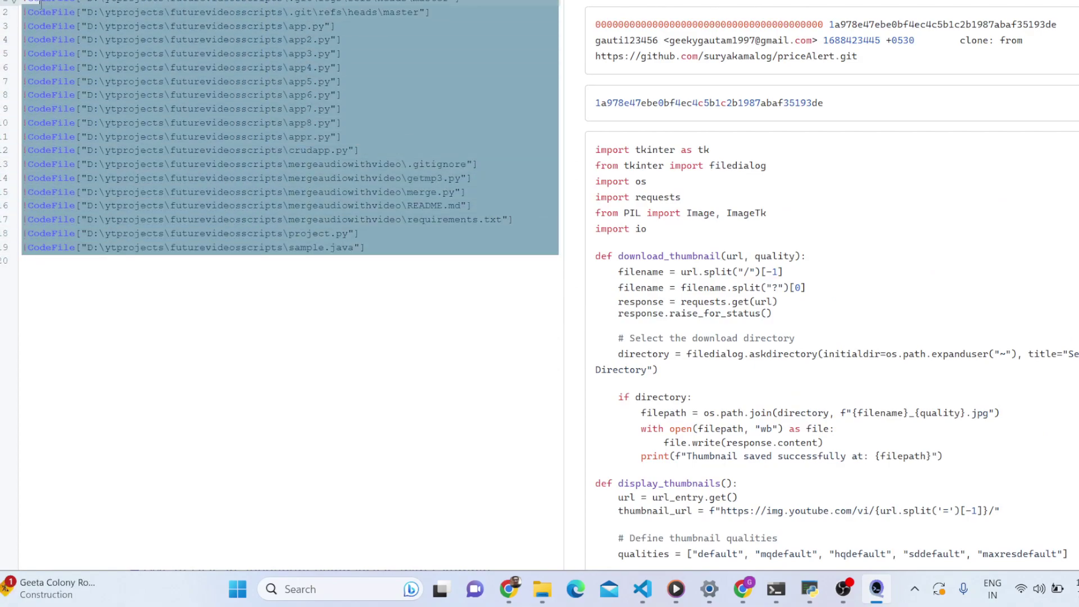
click(362, 115)
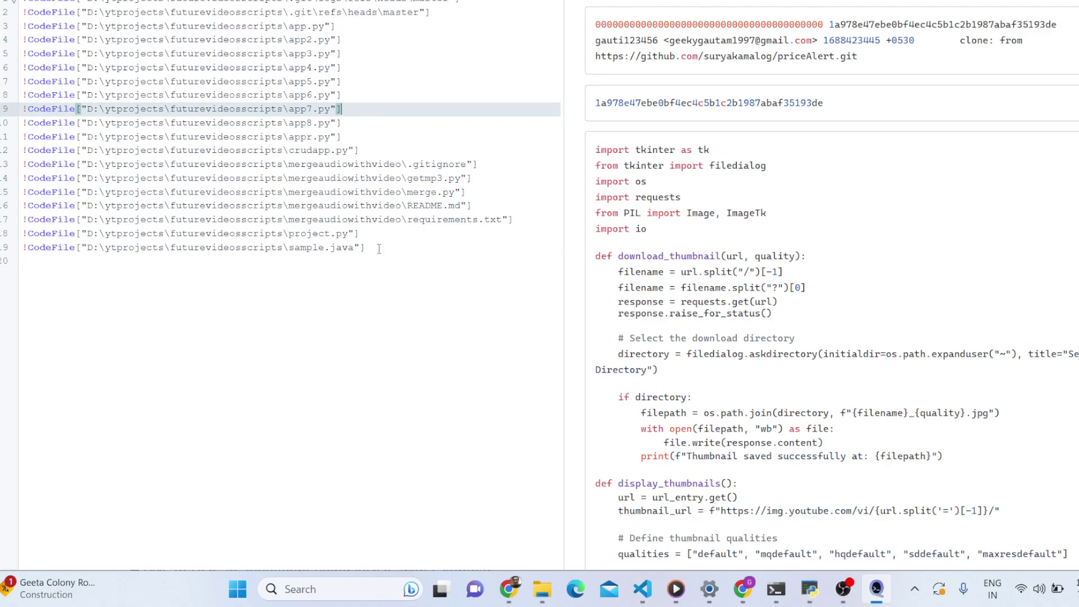
double_click(350, 249)
double_click(342, 234)
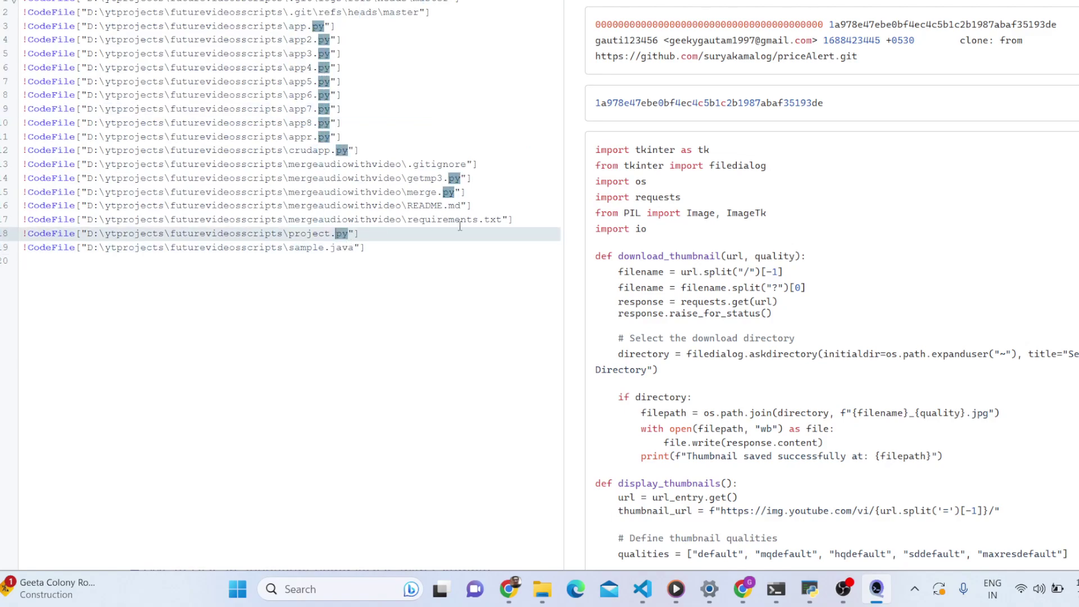
double_click(497, 220)
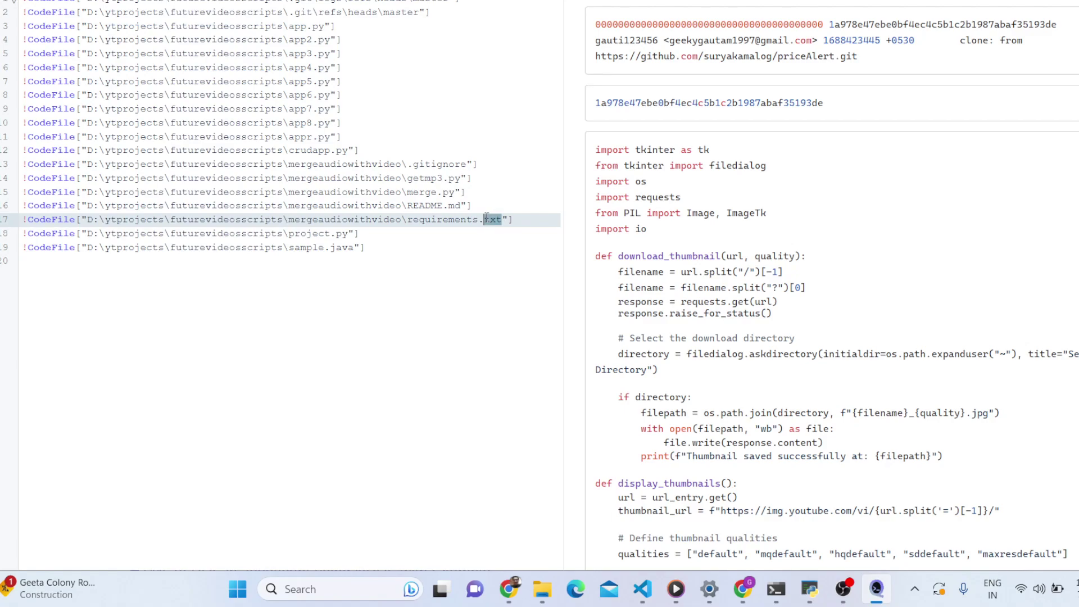
double_click(452, 206)
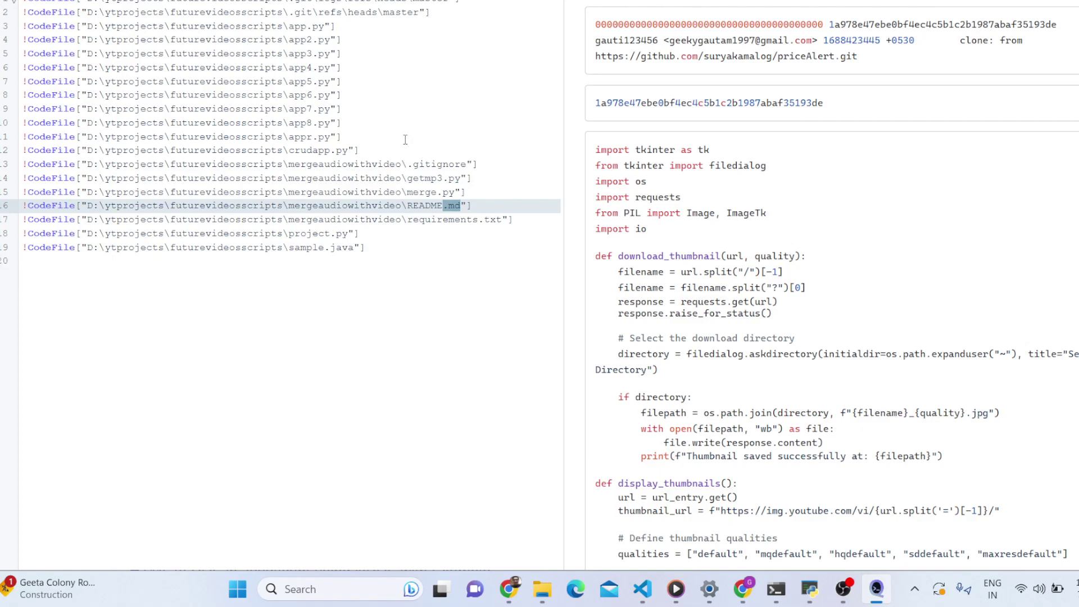
scroll(779, 163, down, 5)
scroll(778, 162, down, 5)
scroll(778, 163, down, 5)
scroll(783, 166, down, 10)
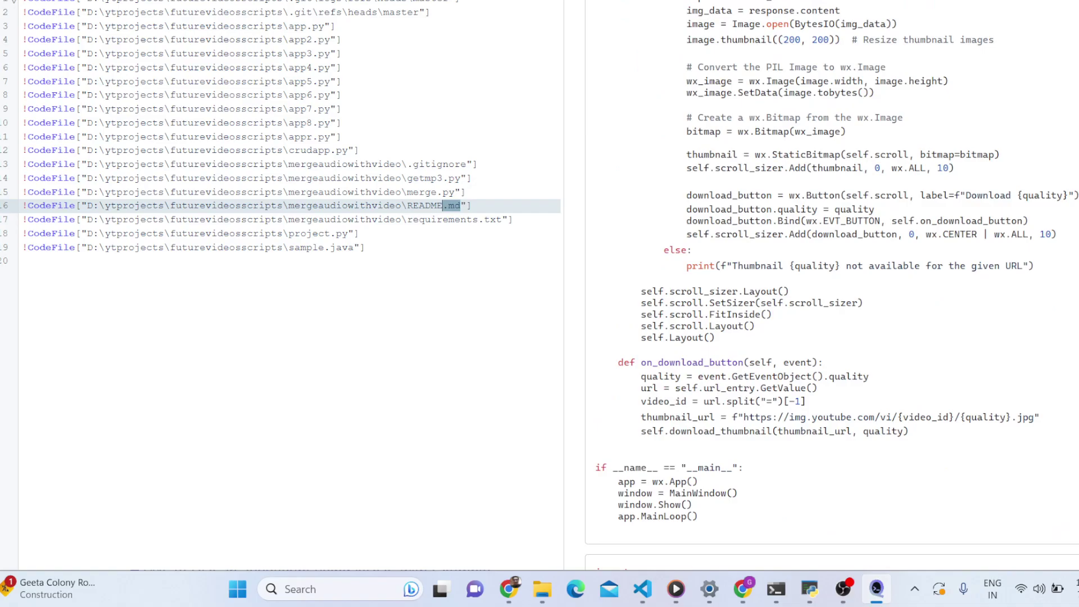
scroll(832, 279, down, 10)
scroll(832, 279, down, 10)
scroll(832, 278, down, 10)
scroll(832, 278, down, 10)
scroll(833, 278, down, 5)
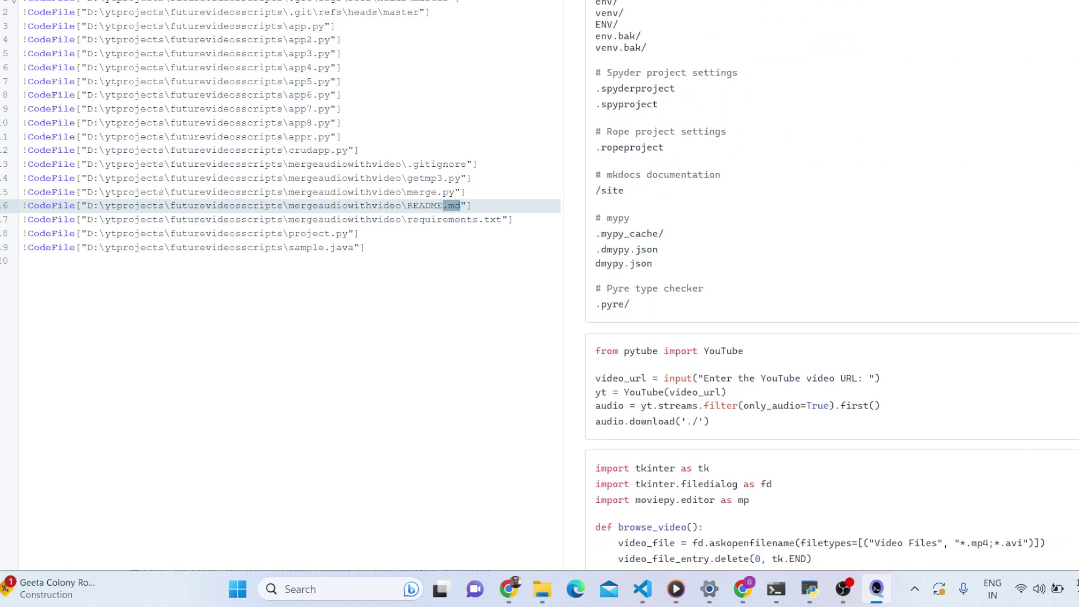
click(17, 2)
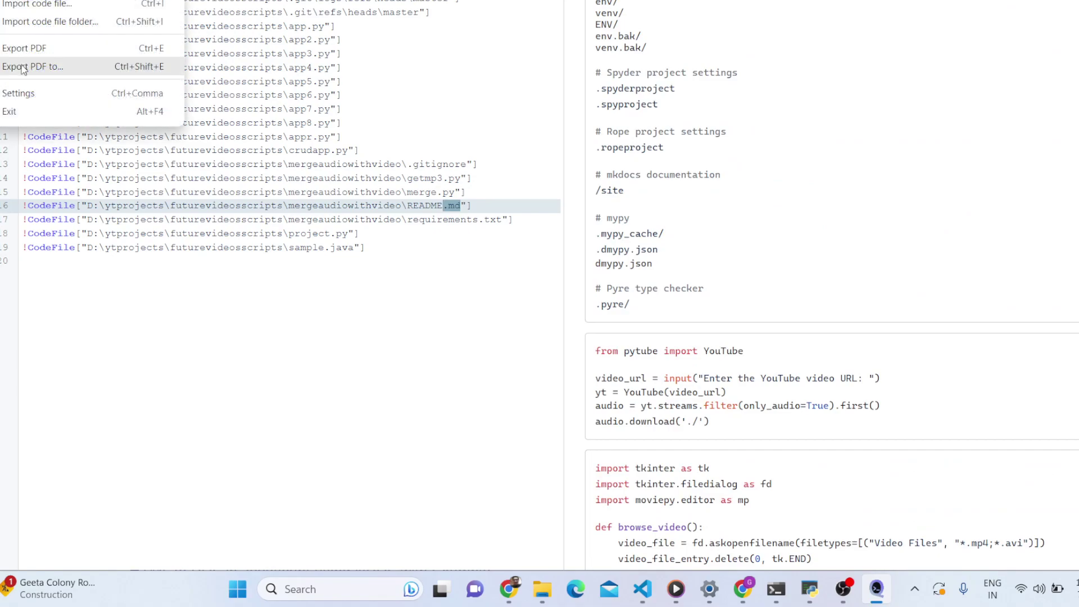
Save bulkfile.pdf to Documents, then open it from File Explorer as a 23-page PDF in Chrome
click(21, 68)
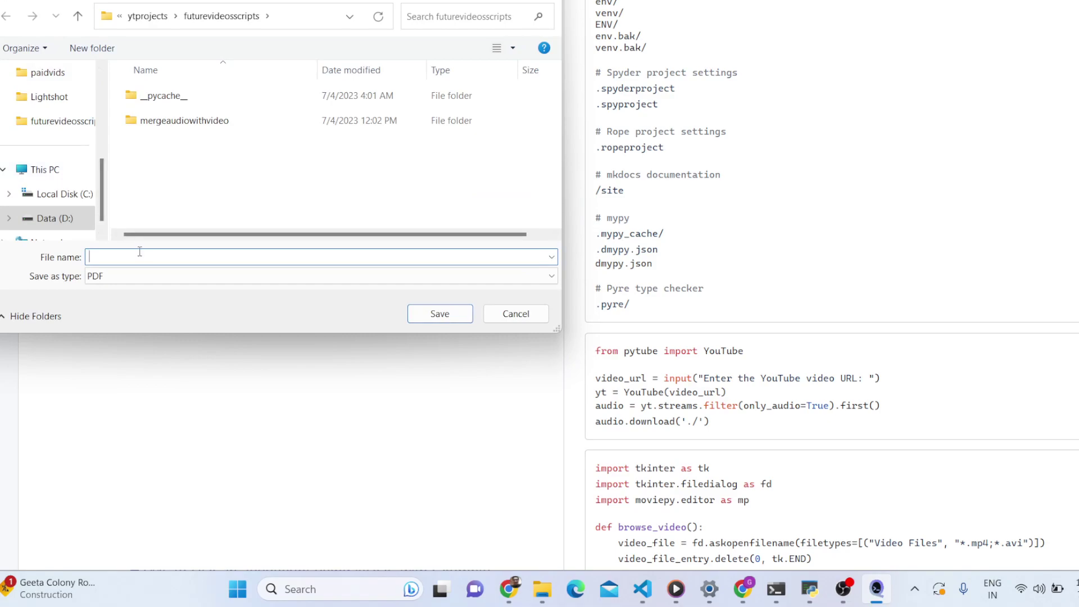
text(bulkfile)
scroll(50, 195, up, 3)
scroll(50, 194, up, 3)
click(54, 194)
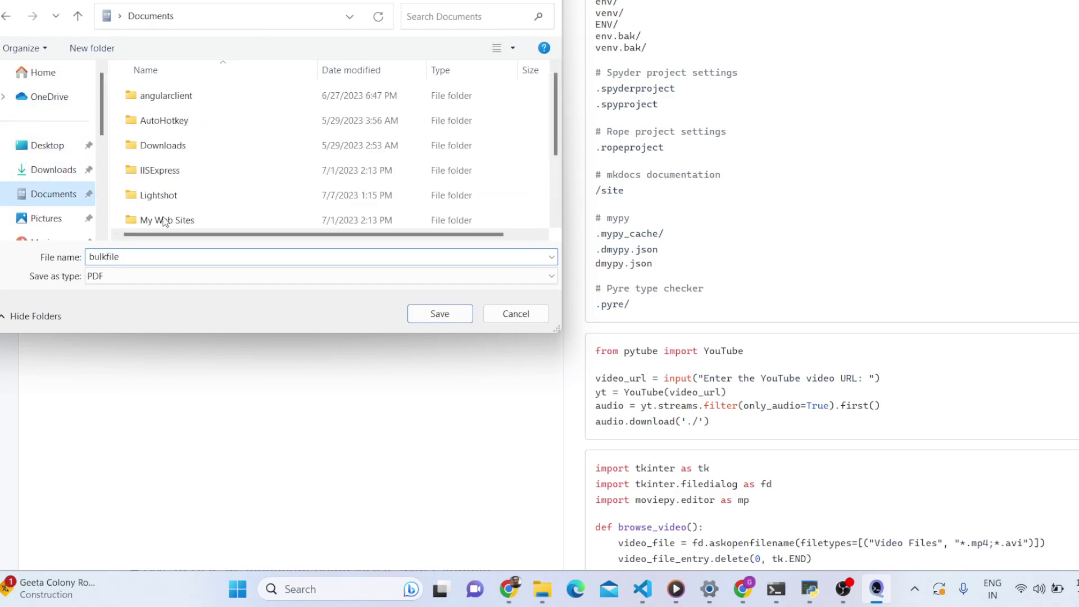
click(424, 312)
mouse_move(541, 589)
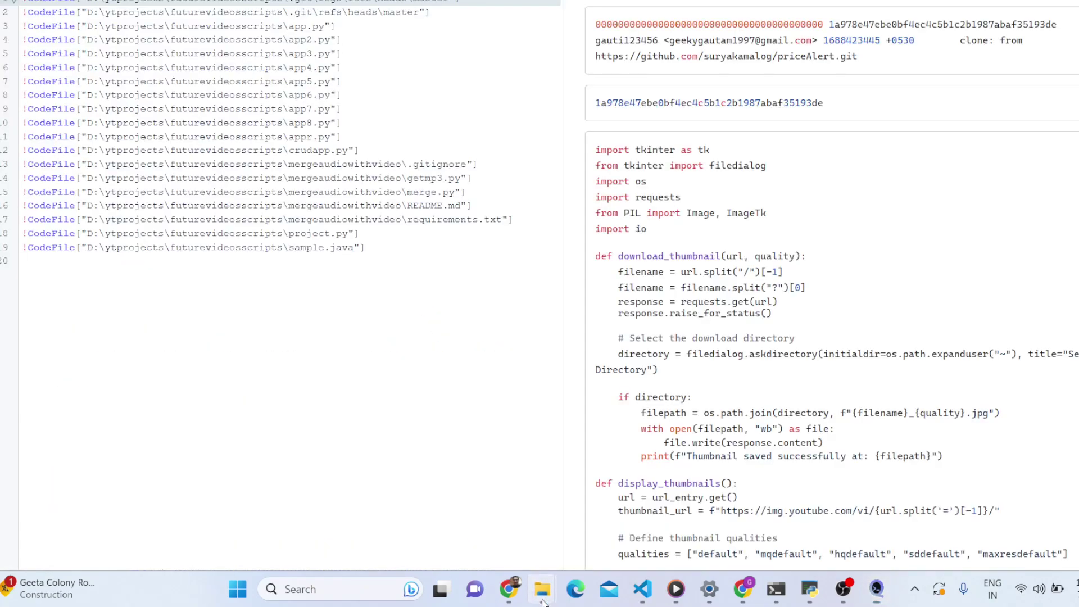
click(494, 531)
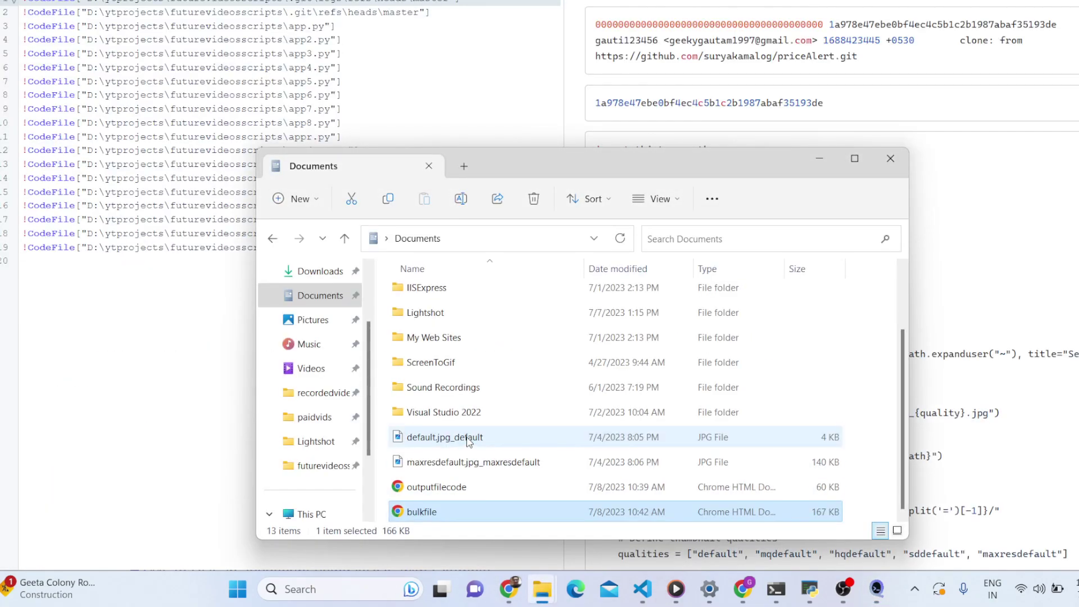
double_click(440, 511)
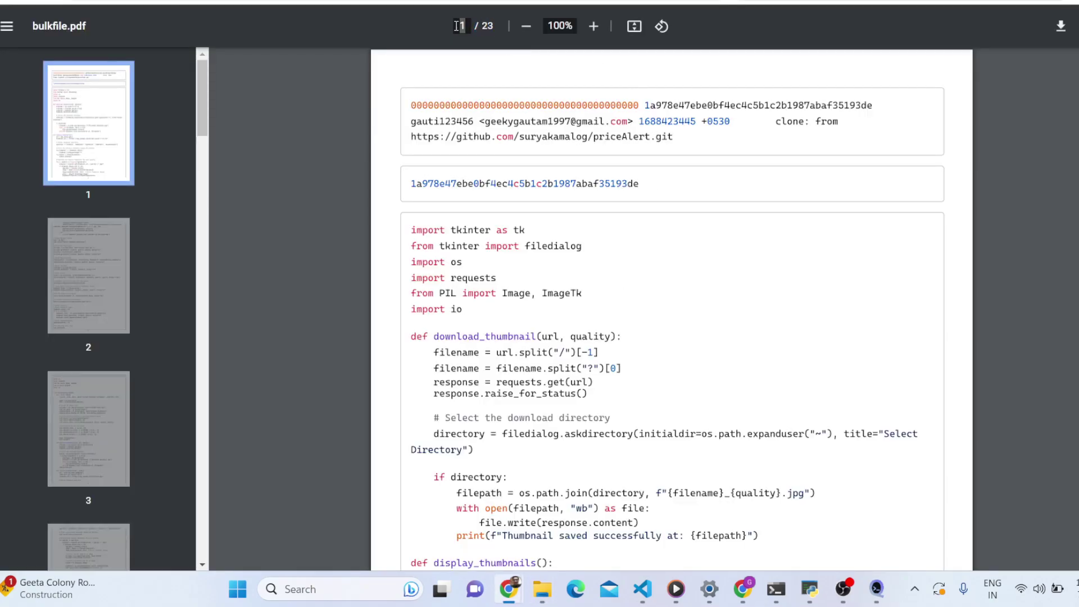
scroll(486, 212, down, 5)
scroll(486, 212, down, 5)
scroll(485, 212, down, 5)
scroll(487, 213, down, 5)
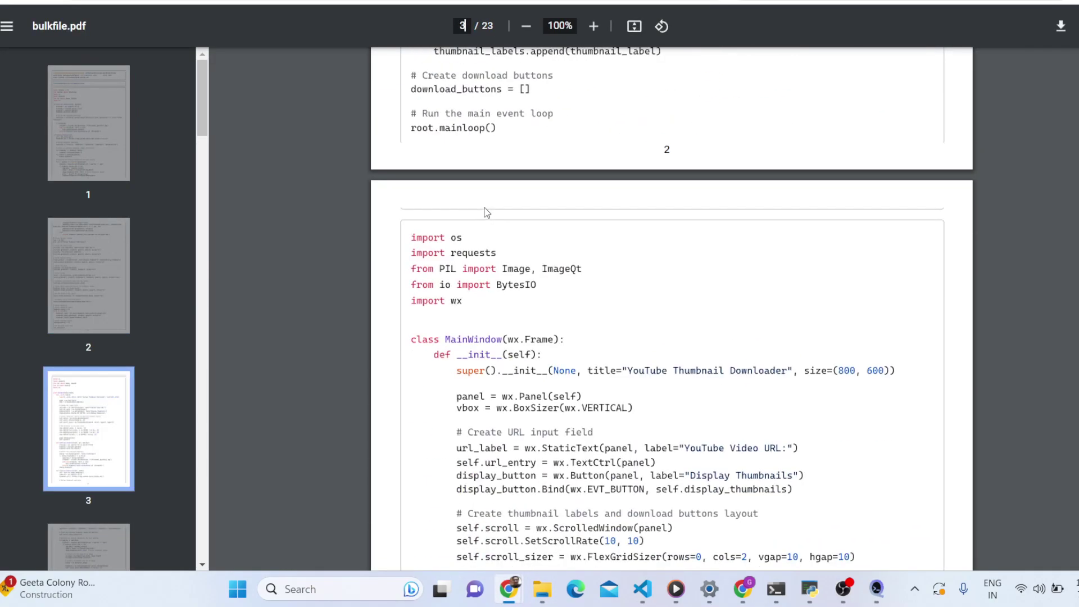
scroll(487, 213, down, 5)
scroll(486, 212, down, 1)
scroll(486, 213, down, 4)
scroll(485, 212, down, 5)
scroll(486, 213, down, 5)
scroll(486, 206, down, 5)
scroll(486, 206, down, 5)
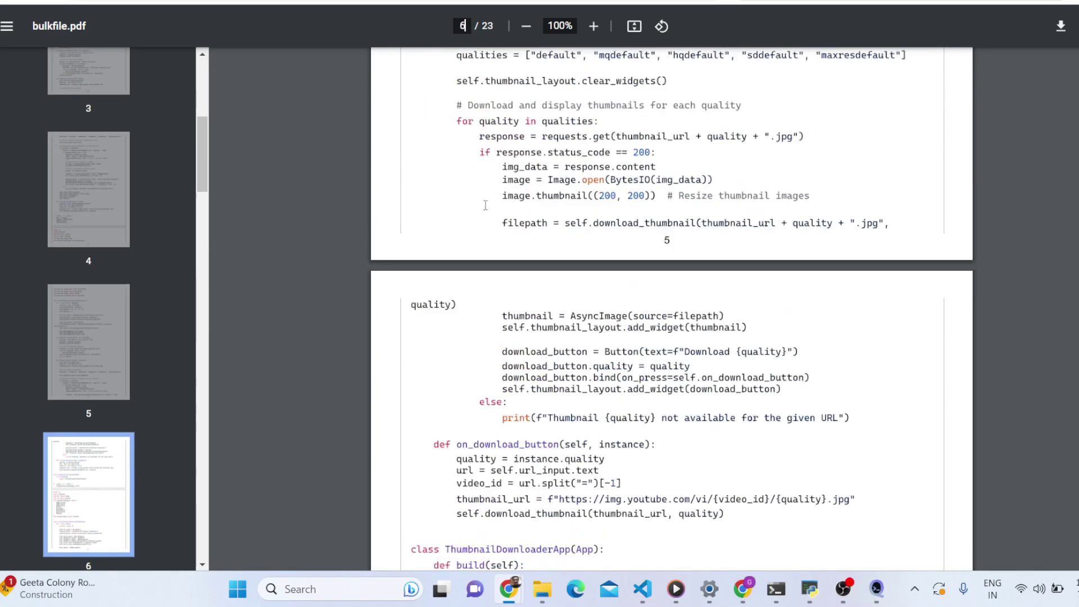
scroll(486, 206, down, 5)
scroll(486, 206, down, 5)
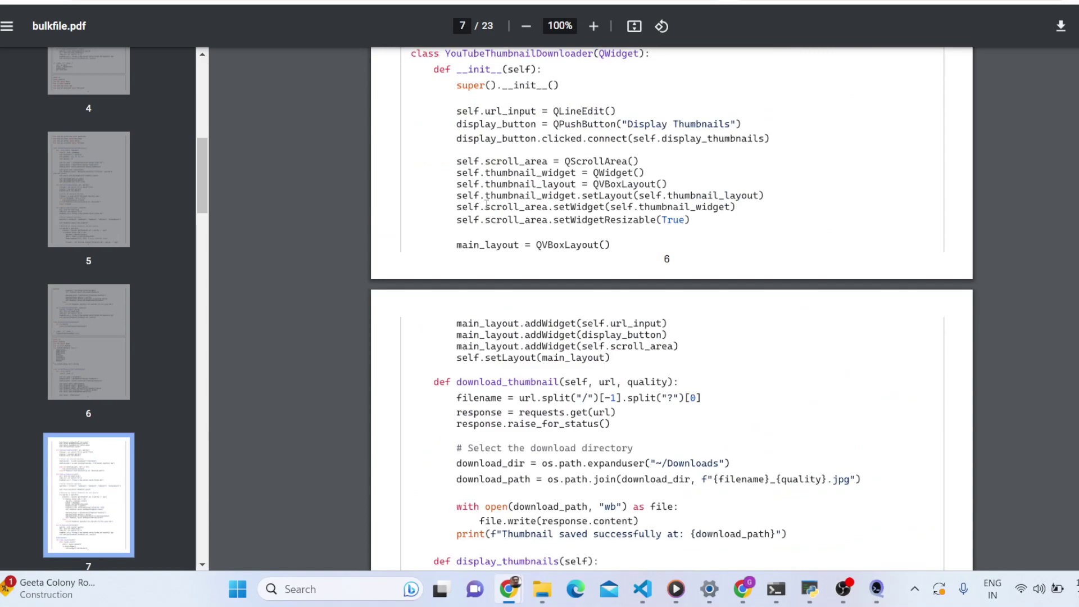
scroll(485, 206, down, 5)
scroll(486, 205, down, 5)
scroll(487, 207, down, 5)
scroll(485, 207, down, 5)
scroll(486, 206, down, 5)
scroll(486, 206, down, 5)
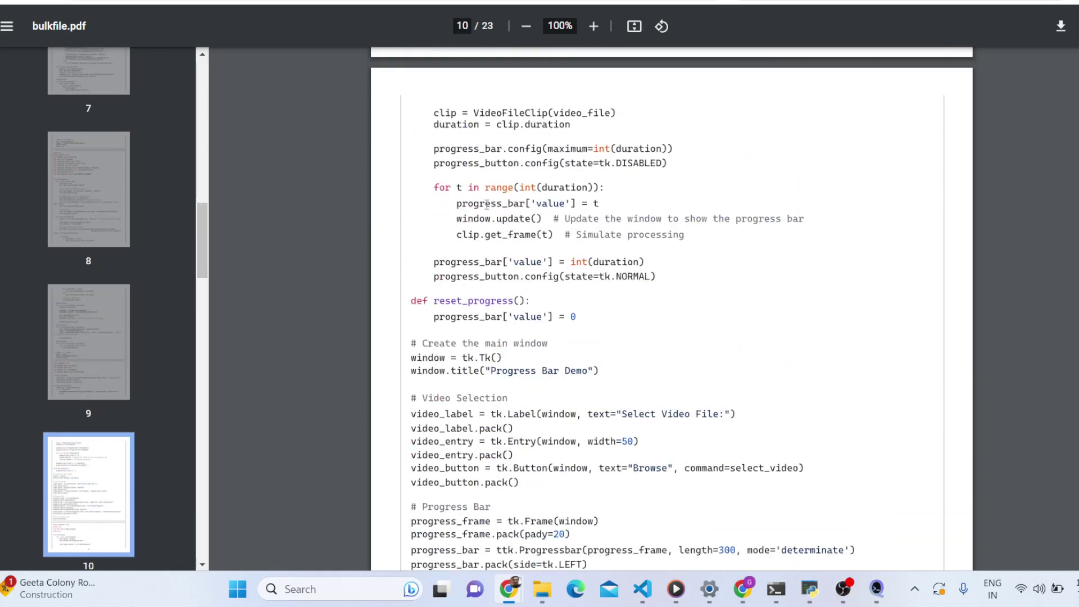
scroll(486, 204, down, 5)
scroll(487, 204, down, 5)
scroll(487, 204, down, 5)
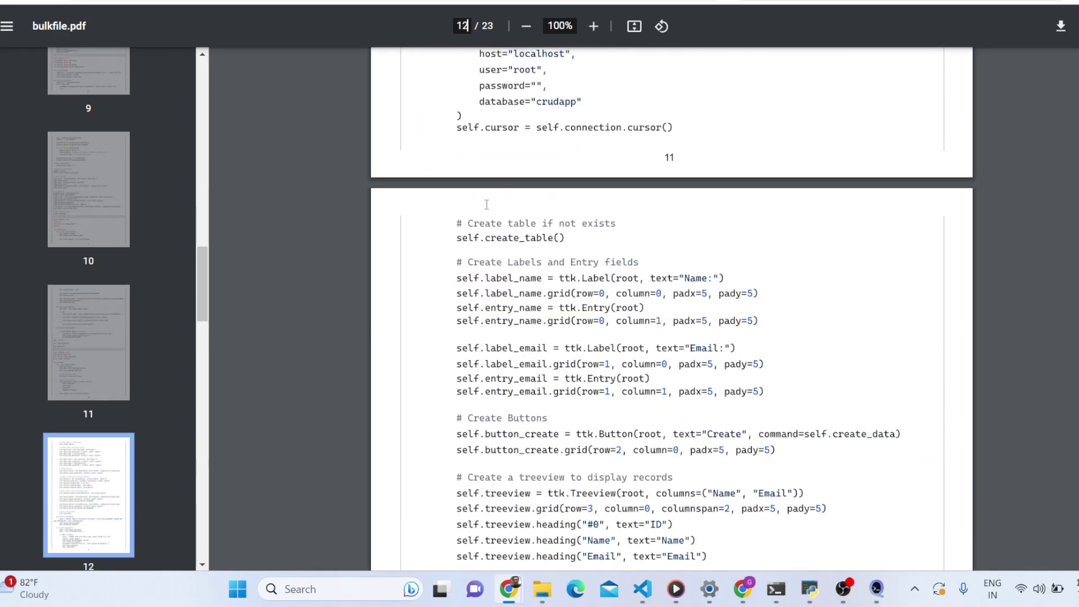
scroll(485, 204, down, 5)
scroll(486, 204, down, 5)
scroll(487, 205, down, 5)
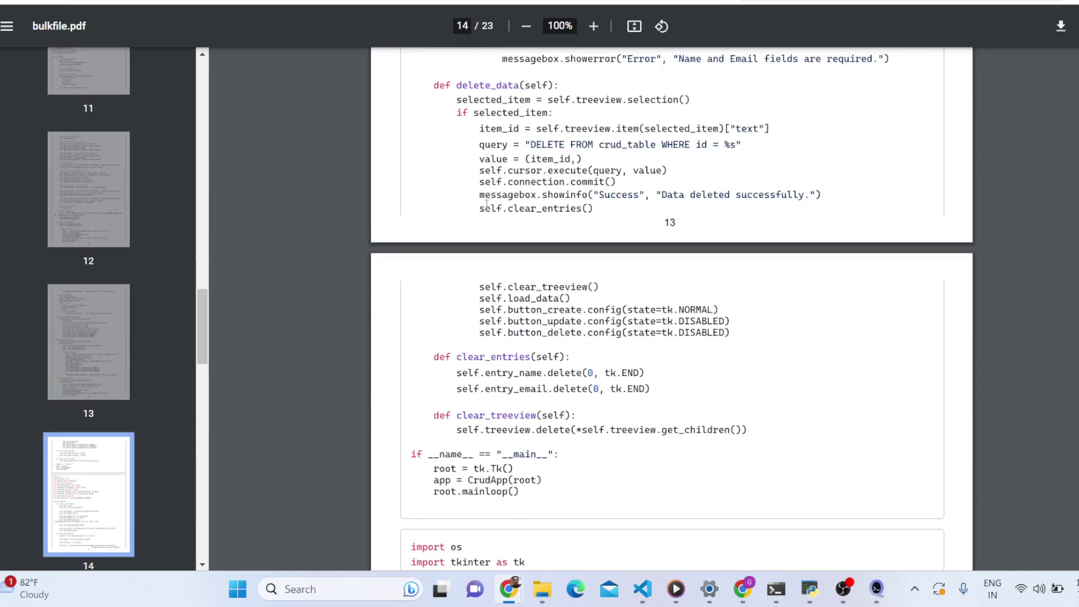
scroll(487, 205, down, 5)
scroll(497, 204, down, 5)
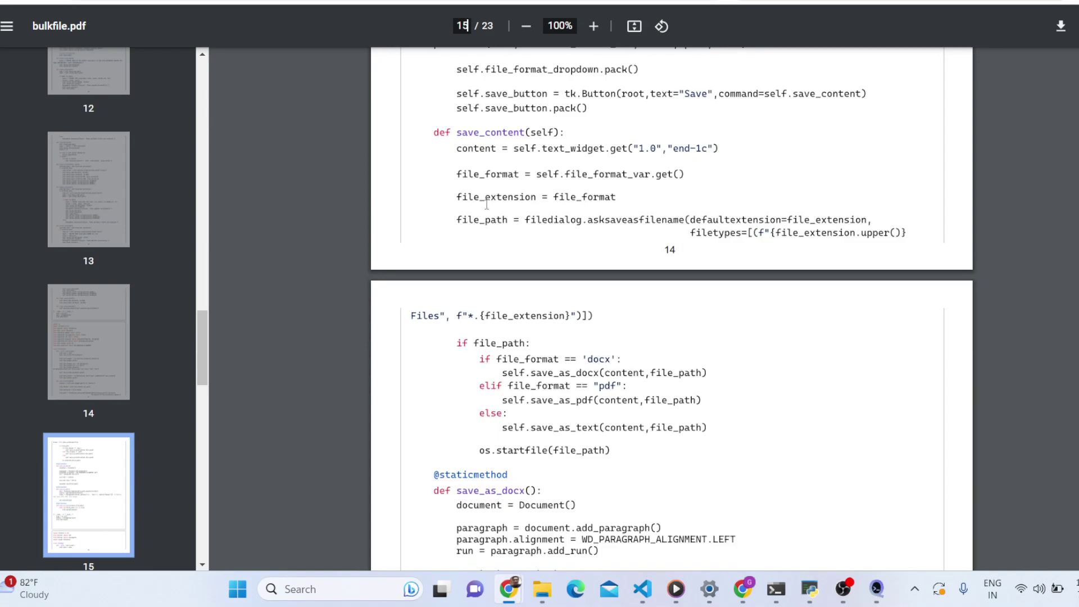
scroll(487, 204, down, 2)
scroll(486, 204, down, 5)
scroll(487, 204, down, 1)
scroll(487, 204, down, 5)
scroll(487, 204, down, 2)
scroll(487, 204, down, 5)
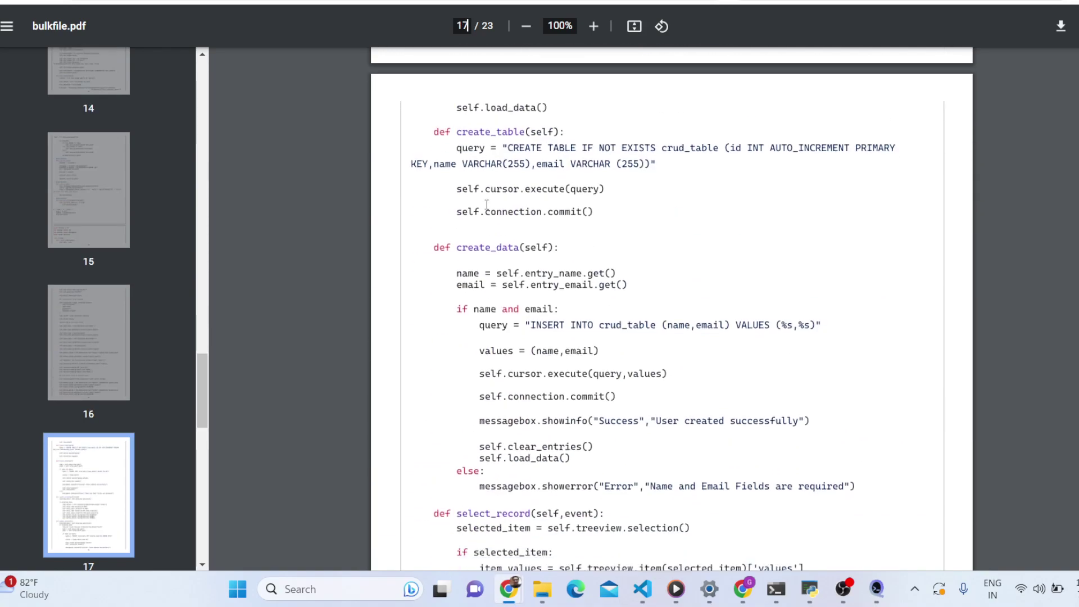
scroll(487, 204, down, 3)
scroll(486, 204, down, 5)
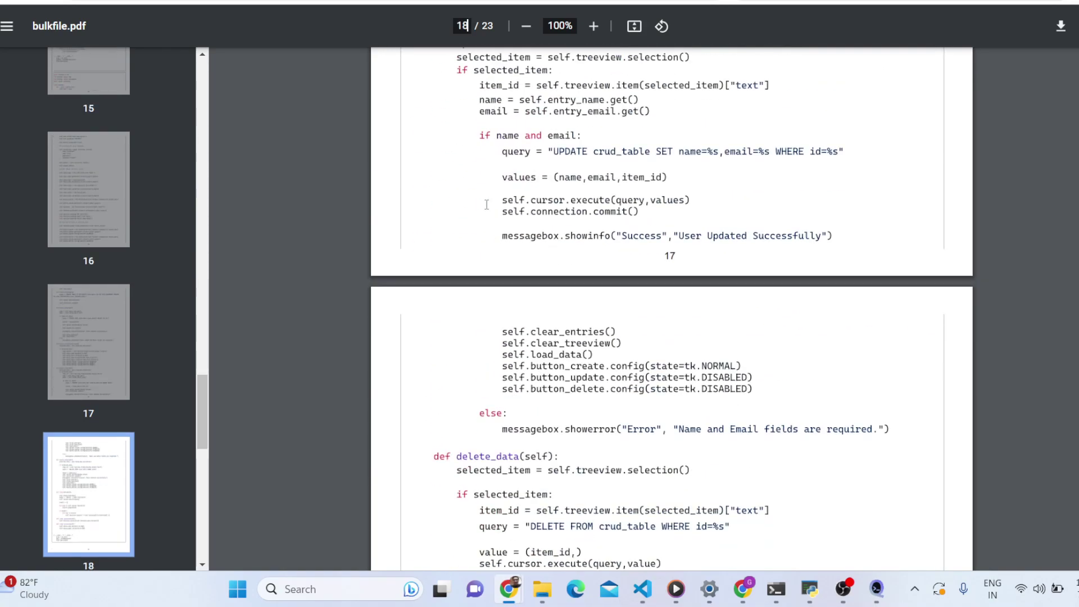
scroll(487, 204, down, 3)
scroll(487, 204, down, 1)
scroll(487, 204, down, 5)
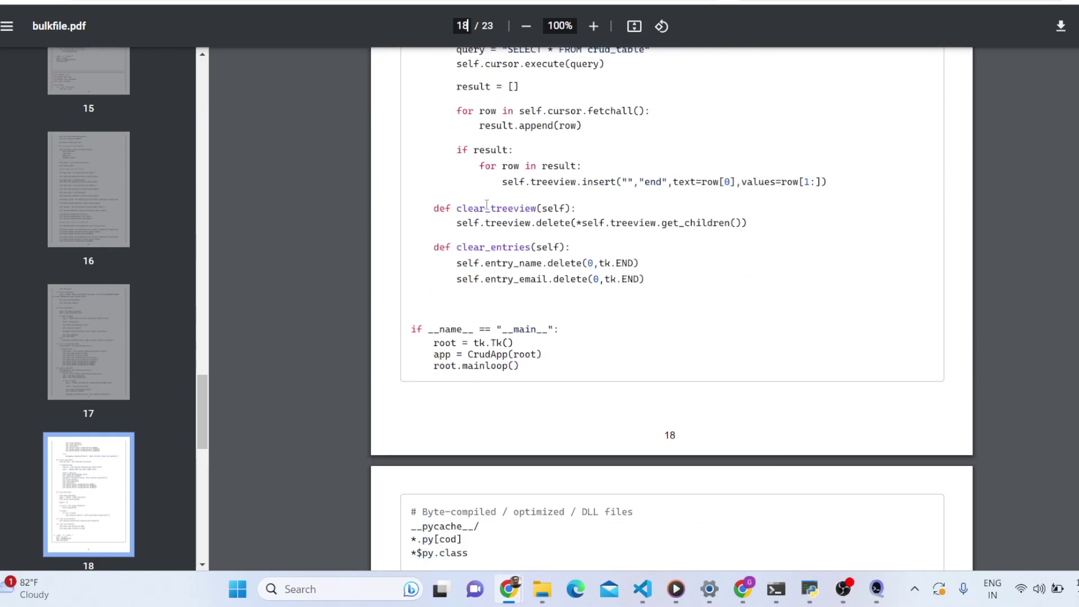
scroll(487, 205, up, 4)
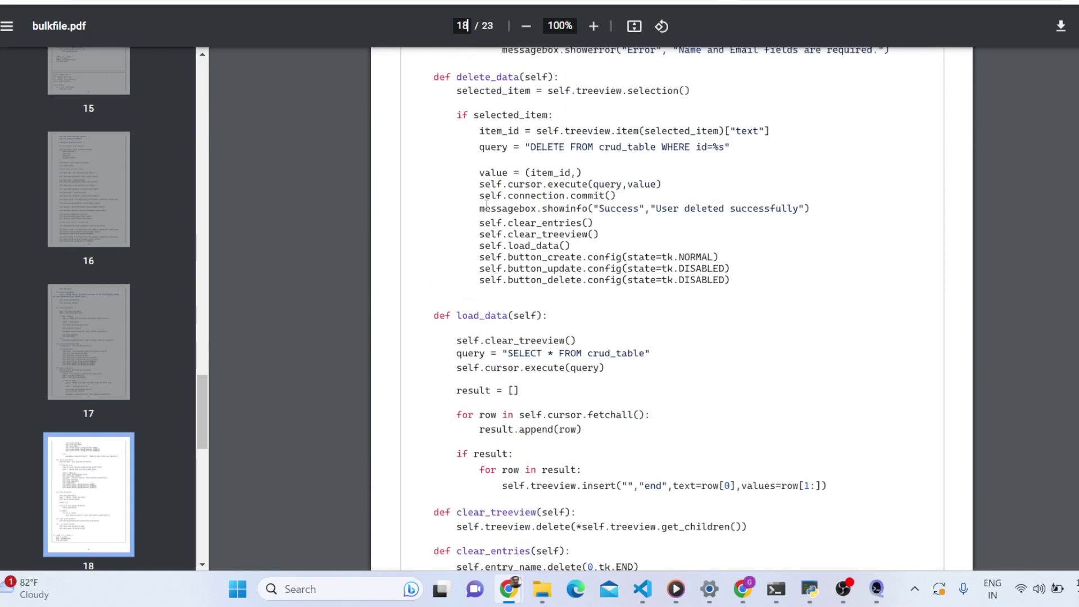
scroll(486, 204, up, 3)
scroll(486, 205, up, 3)
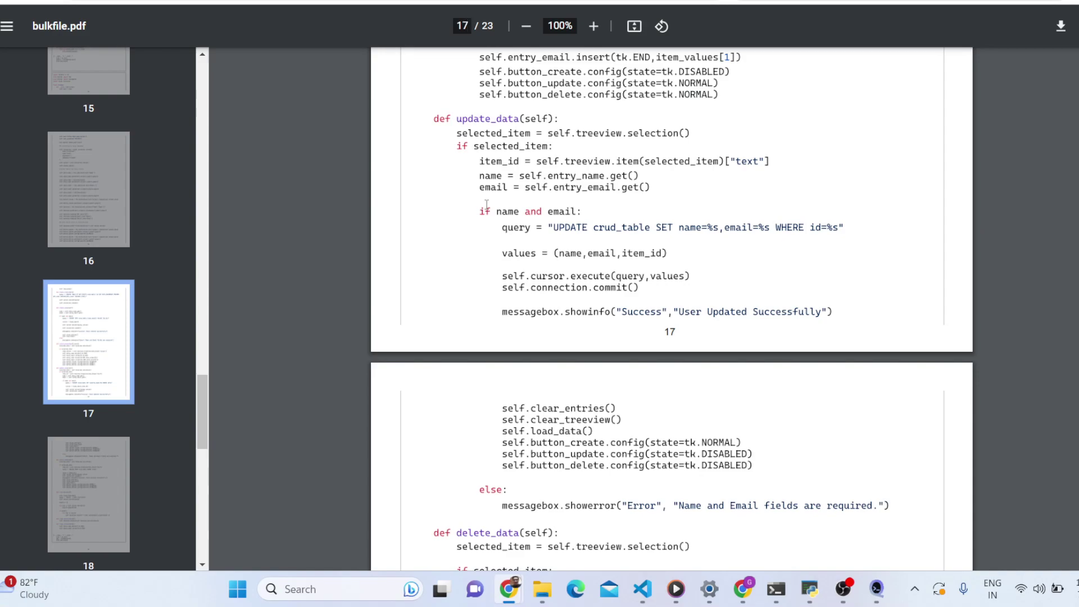
scroll(487, 204, down, 10)
scroll(679, 442, down, 5)
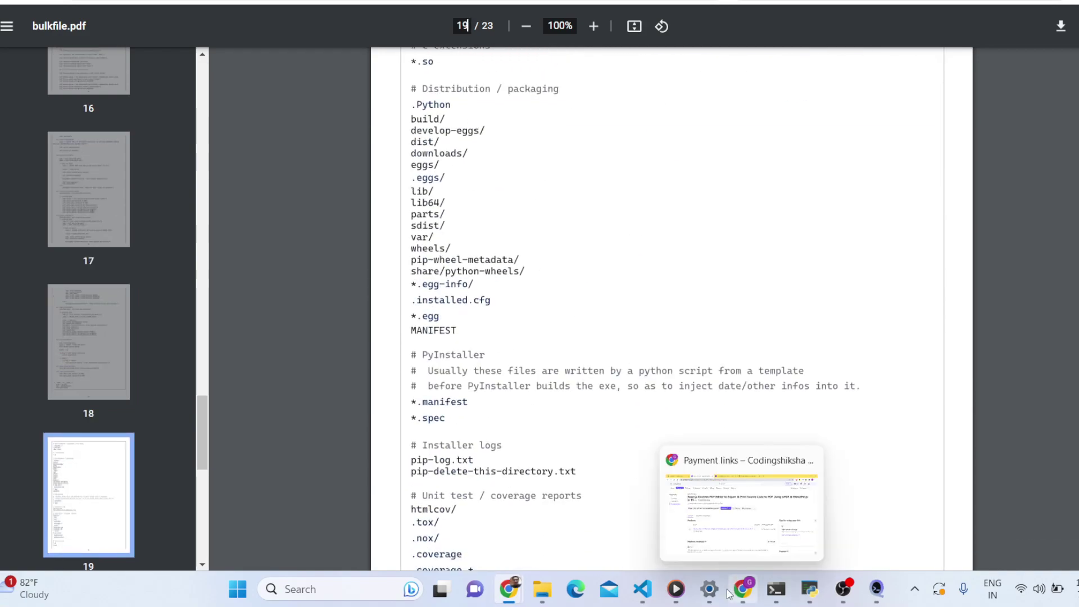
In the VS Code project, open main.ts and then menu.ts from src/main
mouse_move(643, 590)
click(349, 529)
scroll(149, 357, up, 3)
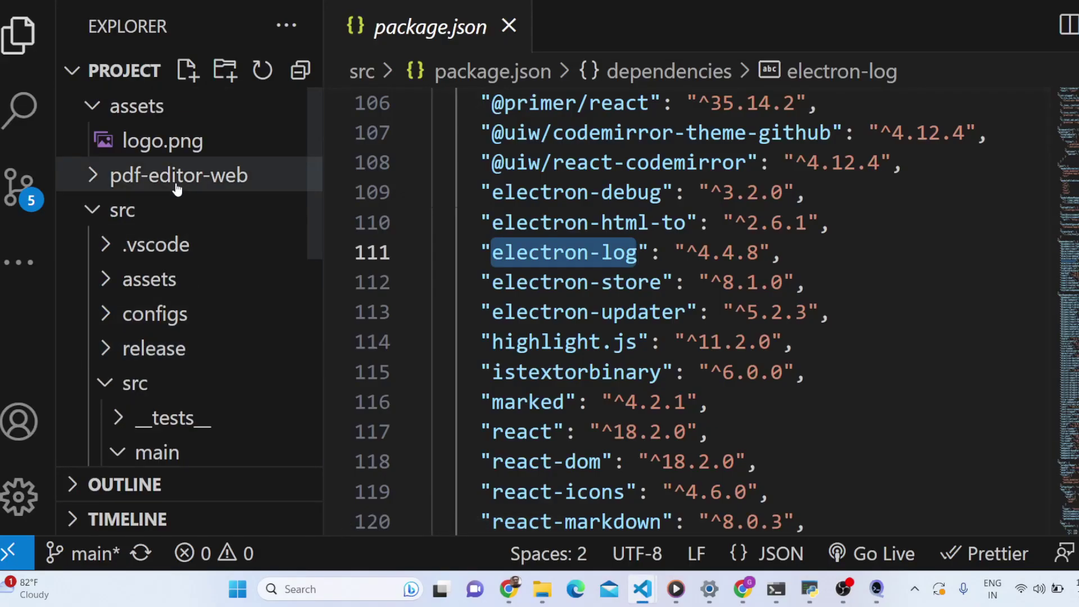
scroll(177, 190, down, 5)
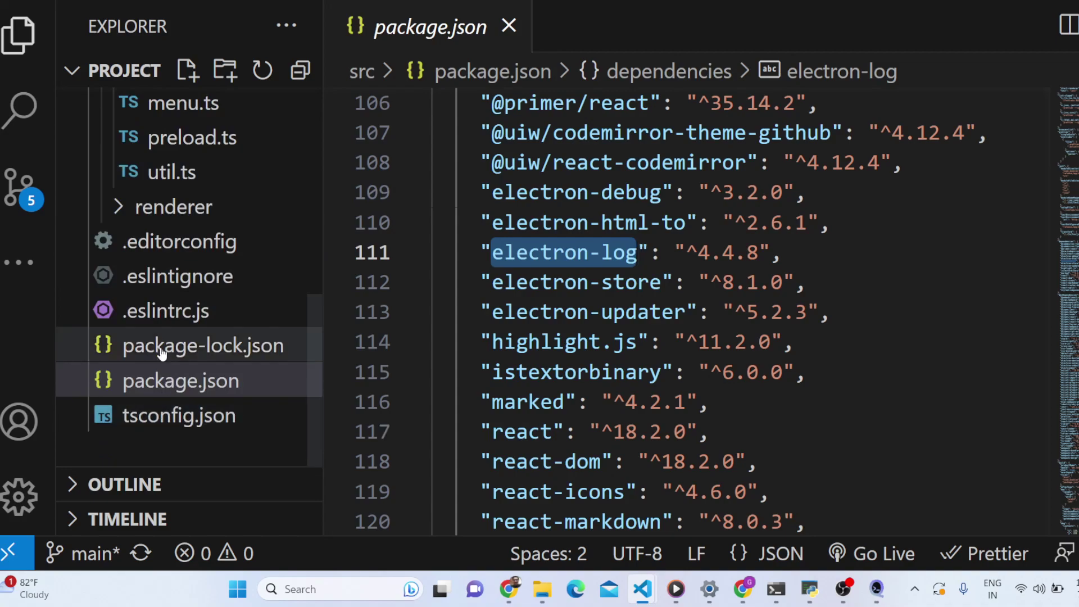
scroll(159, 341, up, 3)
click(158, 168)
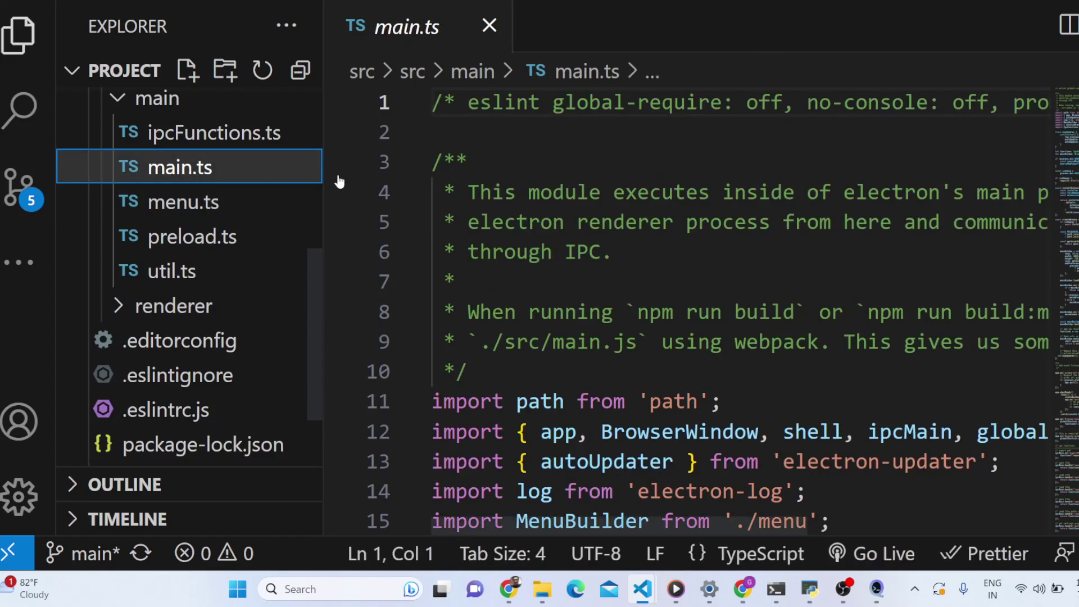
scroll(524, 295, down, 2)
scroll(525, 294, up, 2)
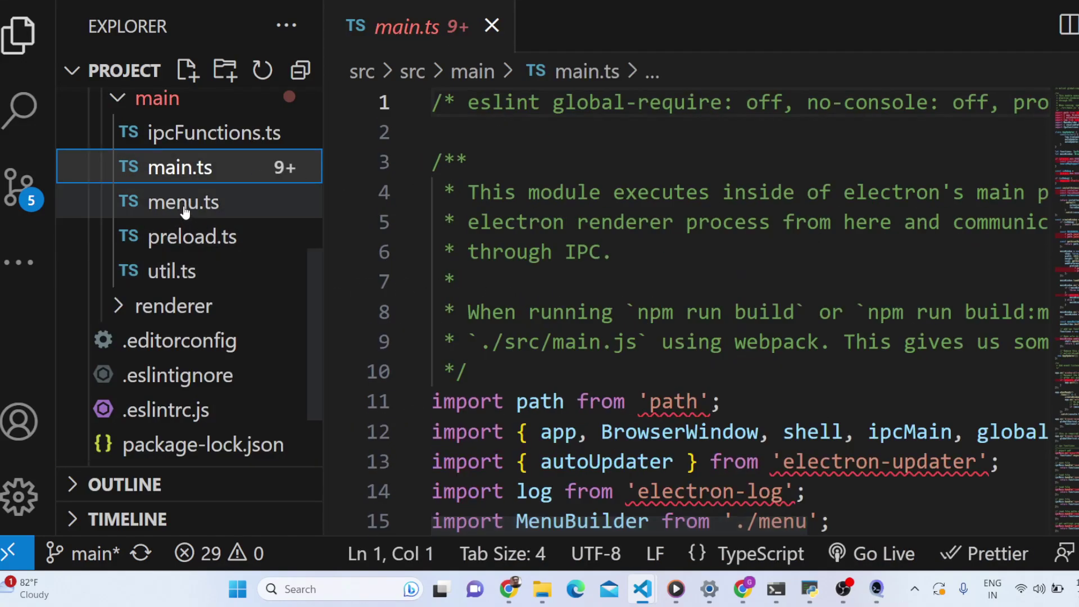
click(150, 203)
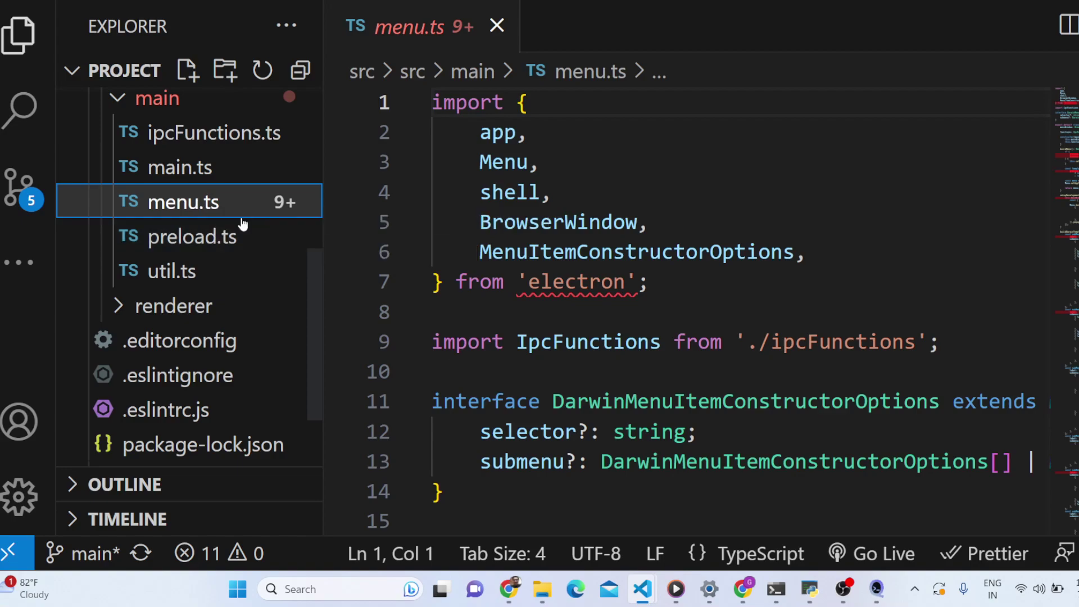
Return to Code-to-PDF and select the futurevideosscripts CodeFile path lines 2–19 in the left editor
click(878, 590)
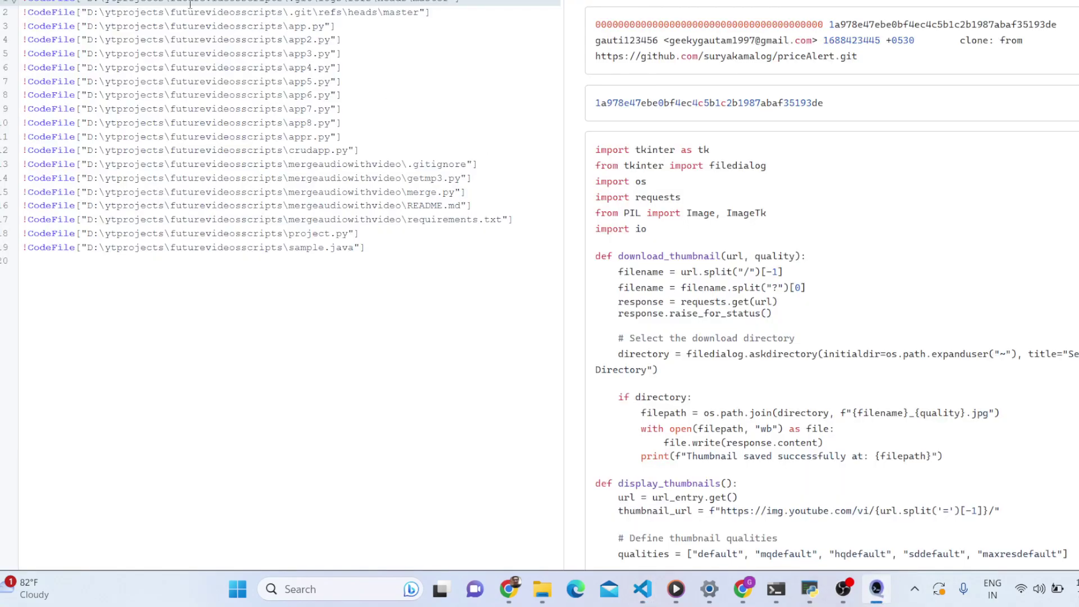
drag(385, 246, 9, 4)
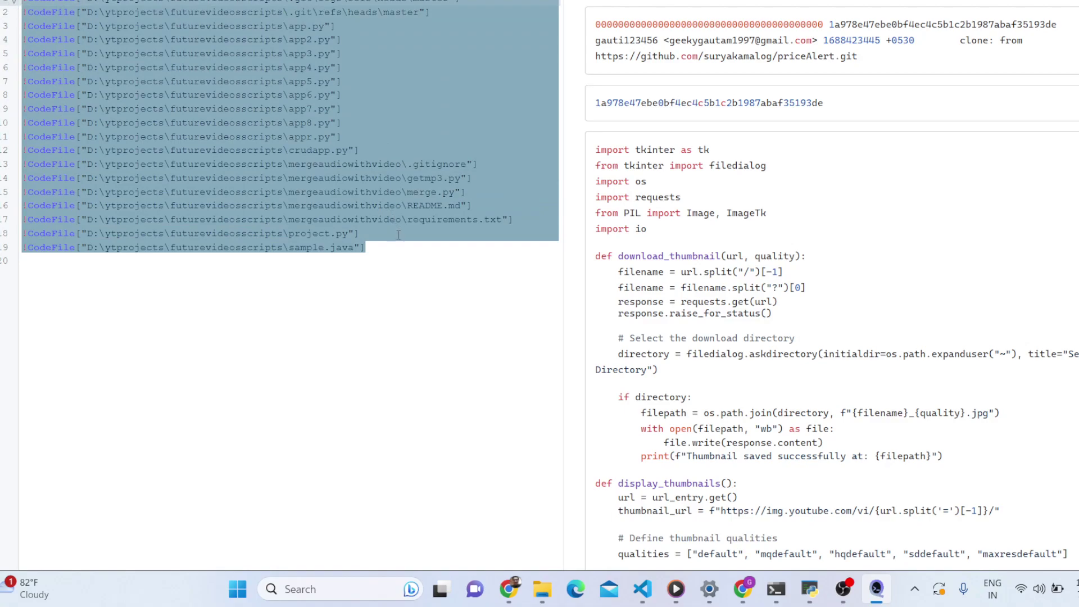
drag(412, 248, 41, 5)
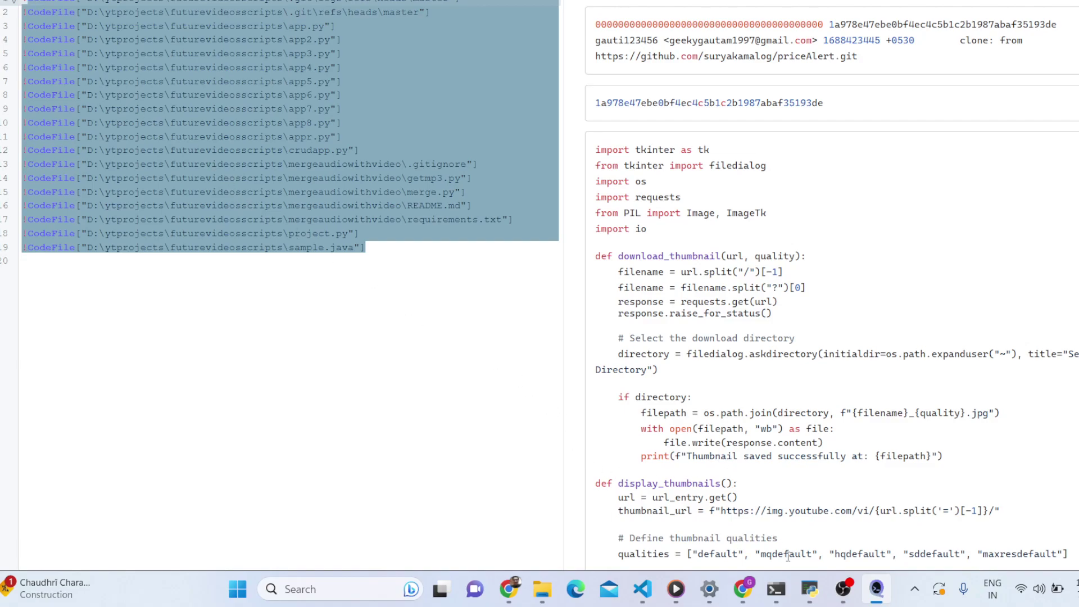
click(843, 588)
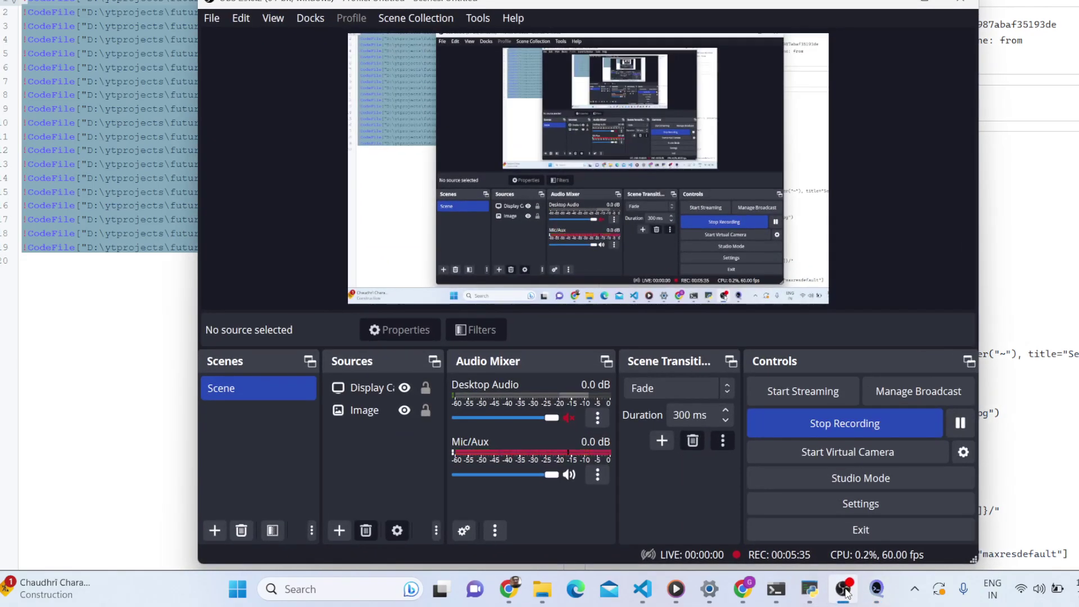